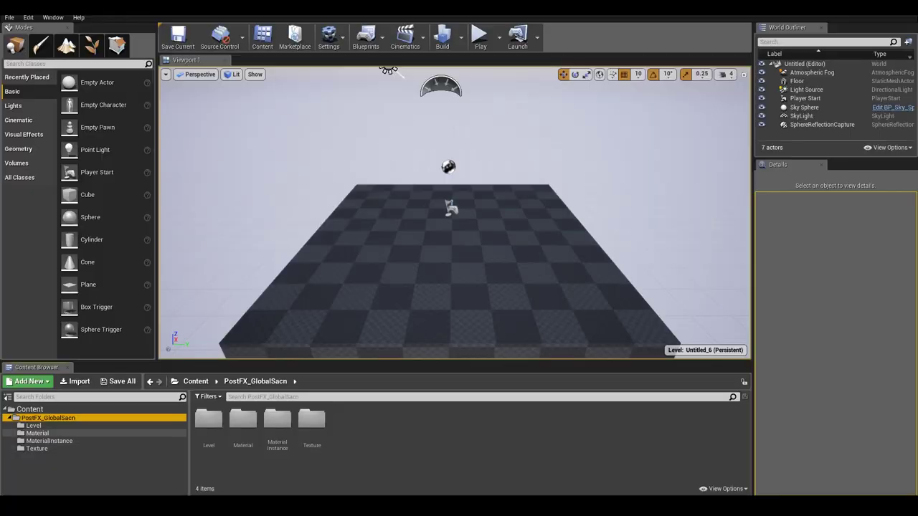
Browse the Level and MaterialInstance folders, then open the Map_PP_DSScan_01 demo level
click(33, 426)
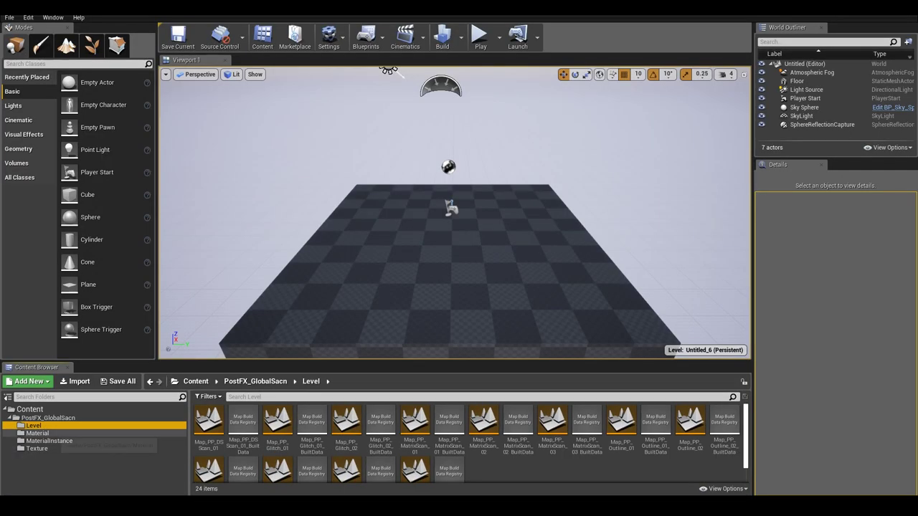
click(49, 440)
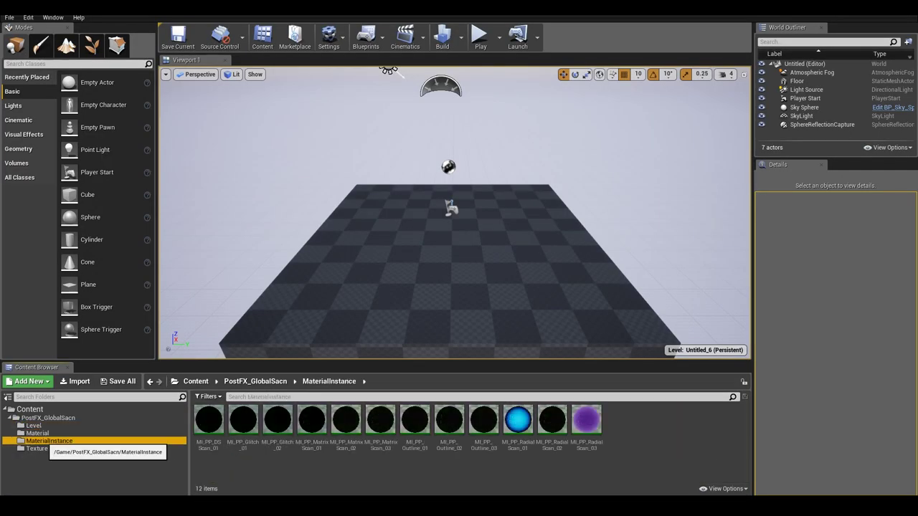
click(33, 425)
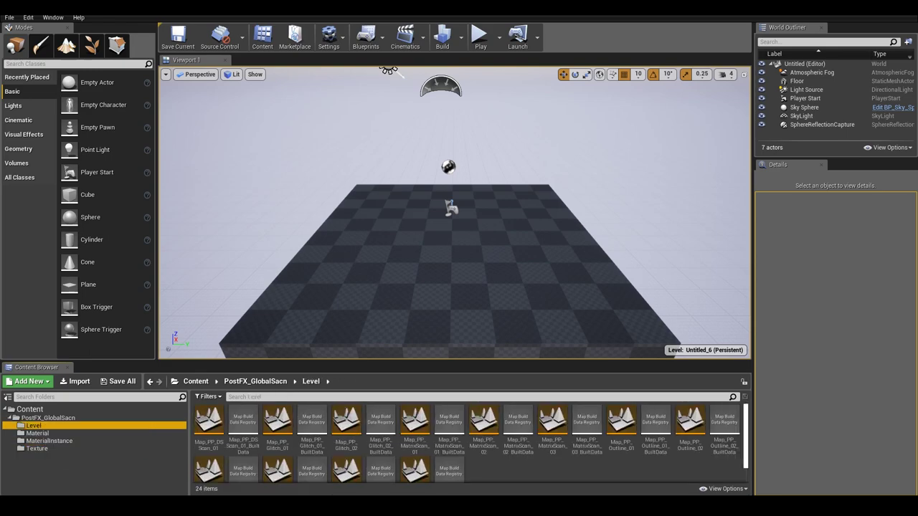
double_click(208, 423)
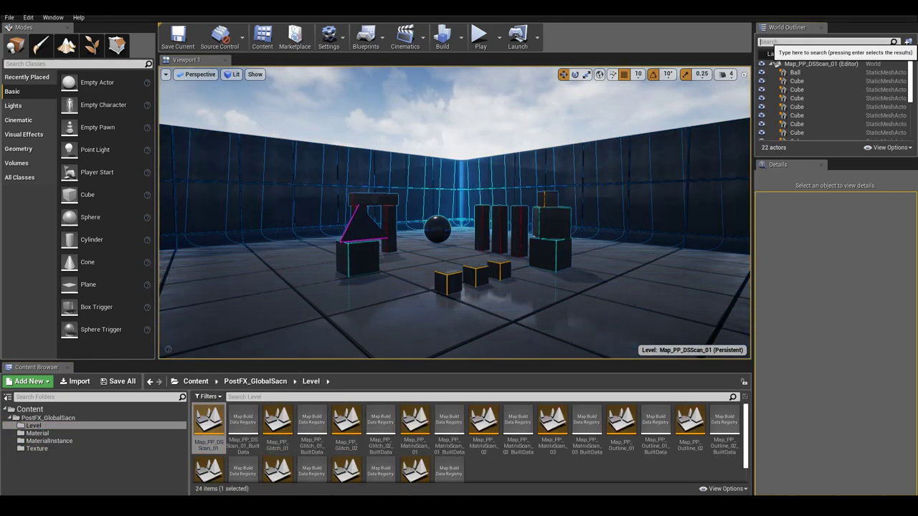
Select the PostProcessVolume, filter its Details by 'material', and open its MI_PP_DSScan_01 instance
text(post)
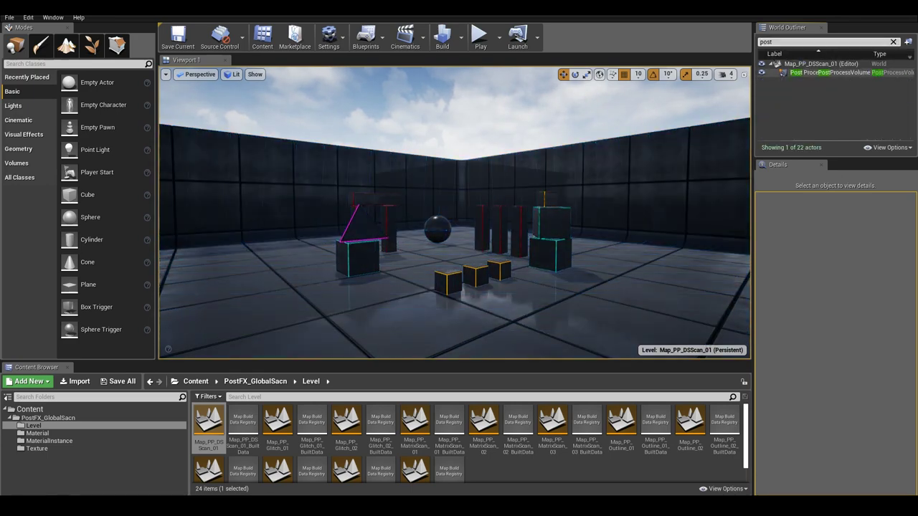
click(825, 73)
click(817, 187)
text(material)
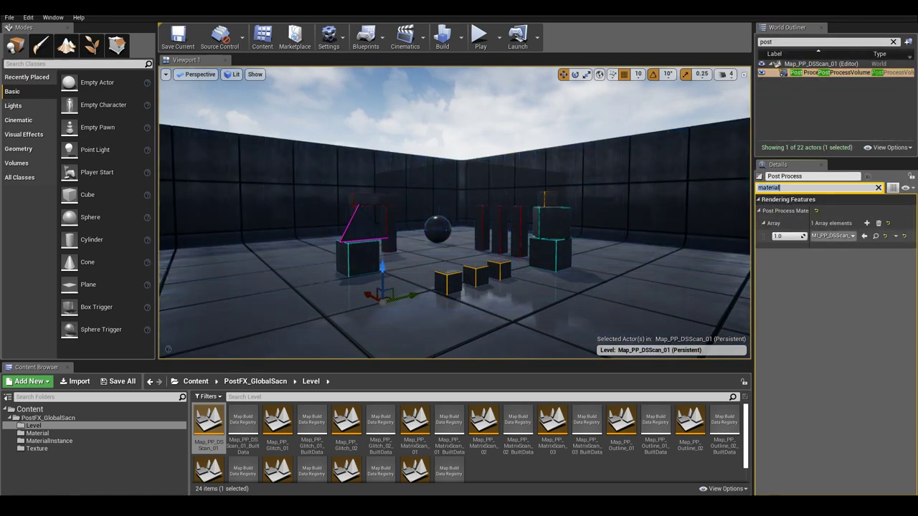
click(875, 236)
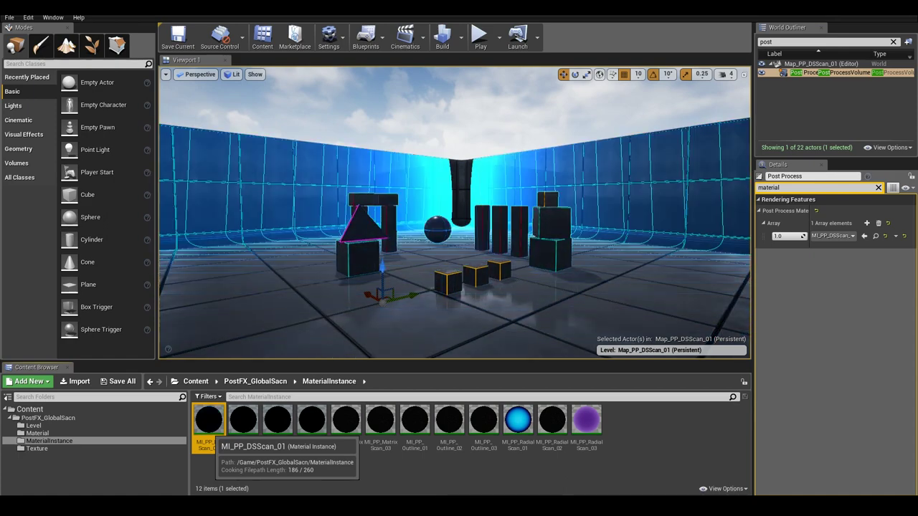
double_click(208, 421)
Set DepthLine to 200 and SacnTime to 1, then tweak ScanPower
click(215, 198)
text(200)
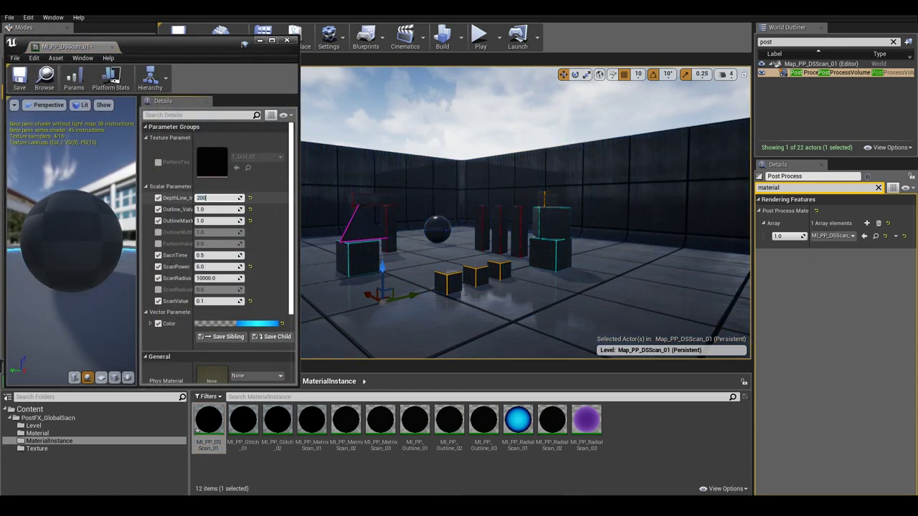
key(Return)
click(215, 267)
text(1)
key(Return)
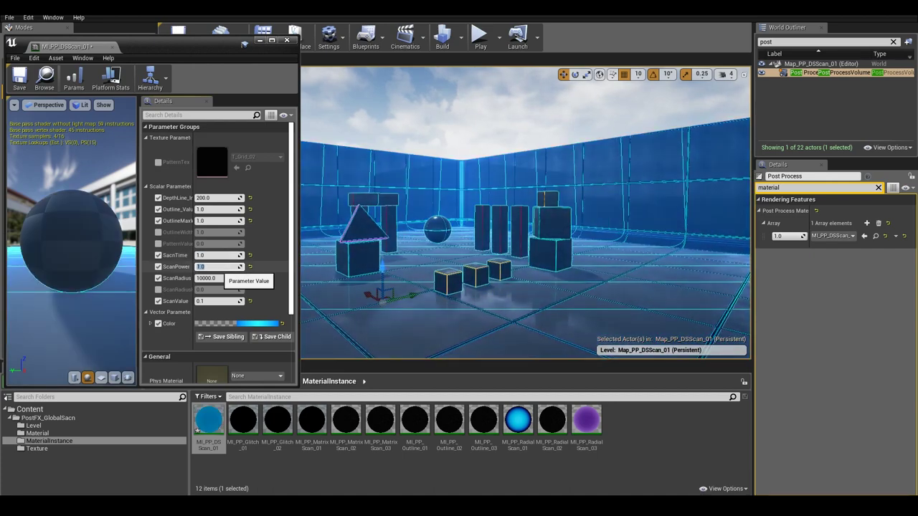
text(10)
key(Return)
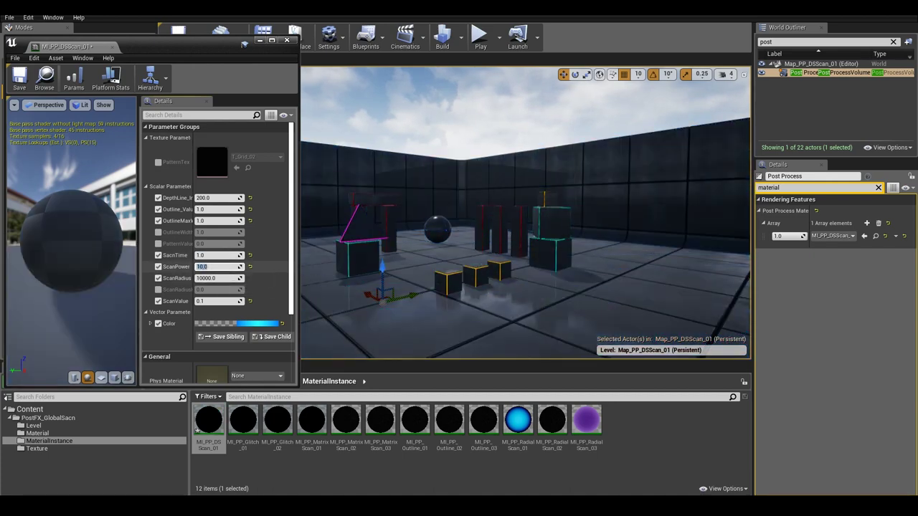
Tweak ScanValue and close the MI_PP_DSScan_01 editor
click(215, 301)
text(1)
key(Return)
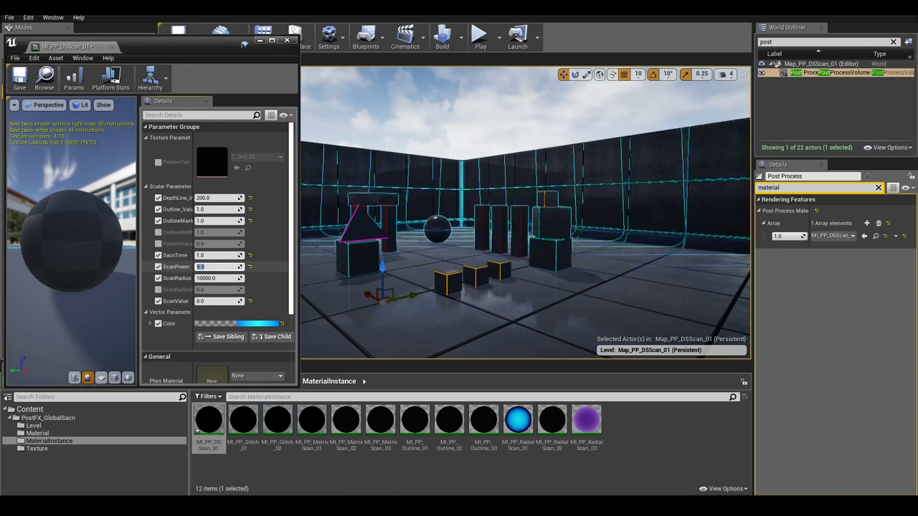
click(287, 40)
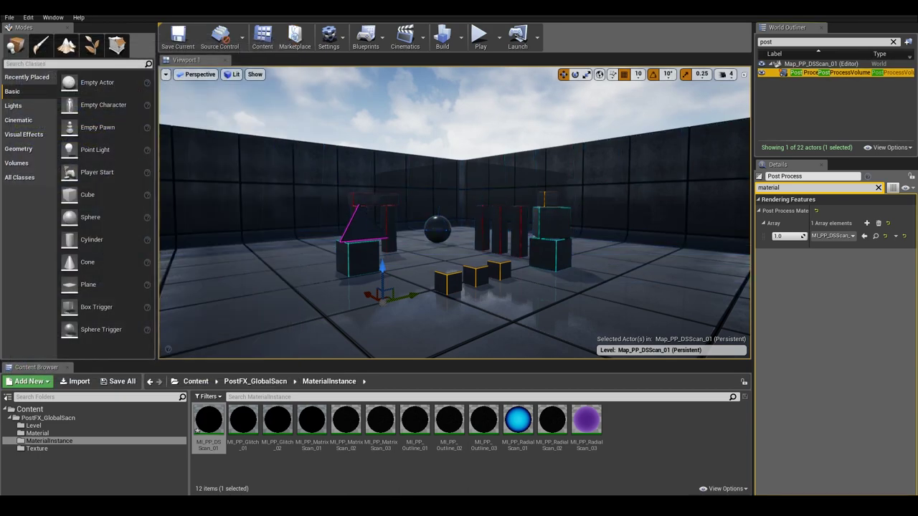
Assign MI_PP_Glitch_01 to the volume and tune its glitch density (200), Glitch_Value and GradientPower
click(243, 423)
click(863, 236)
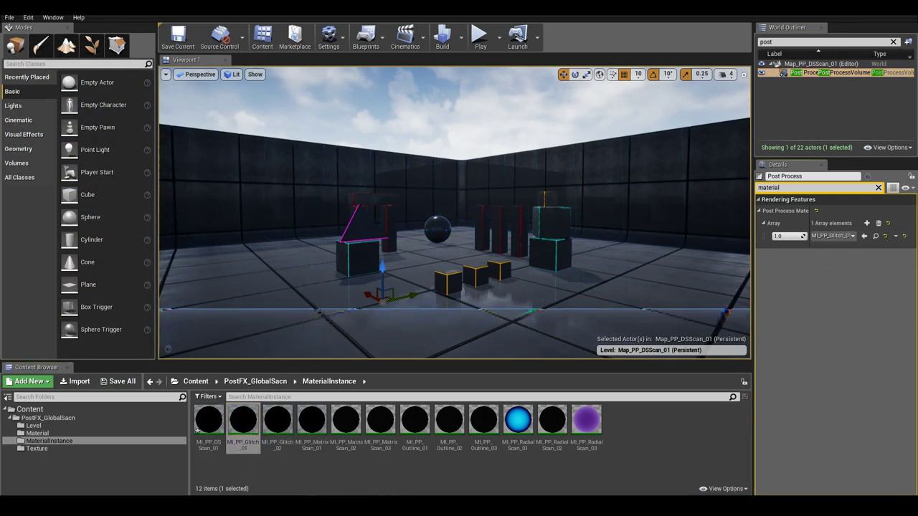
double_click(243, 422)
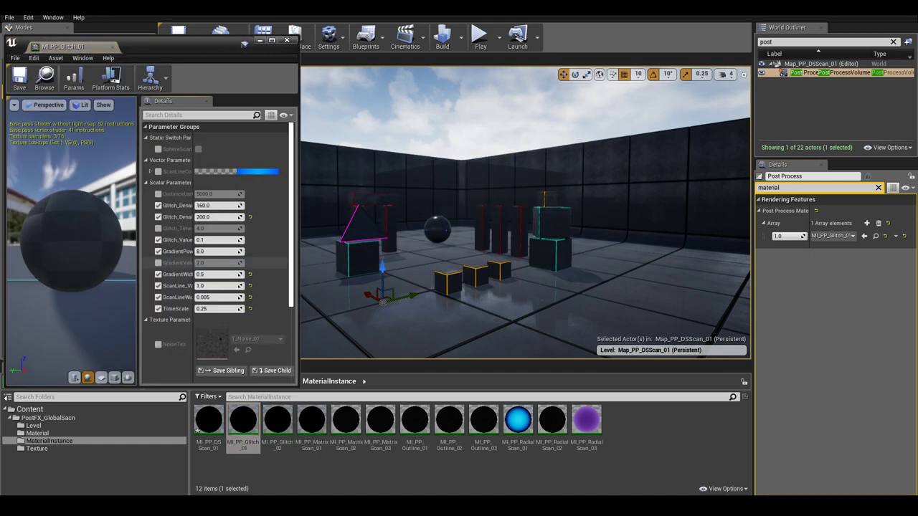
text(0.5)
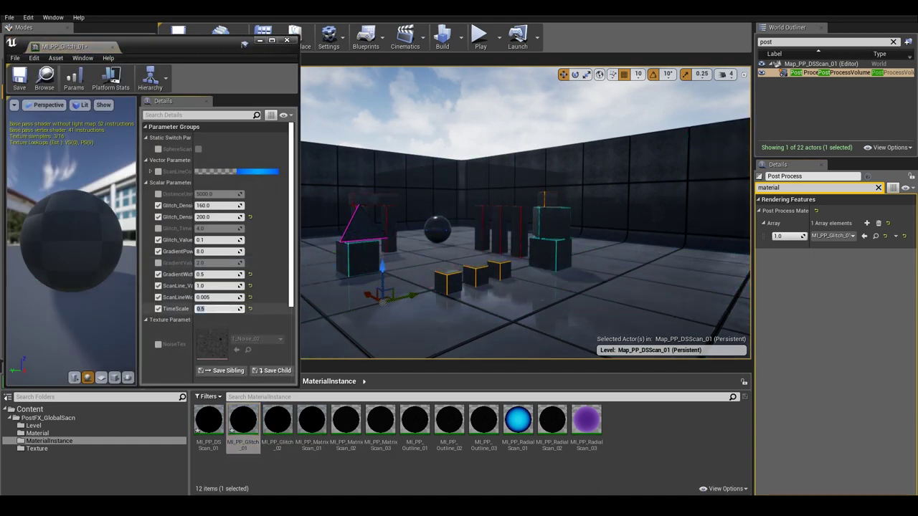
text(0)
key(Return)
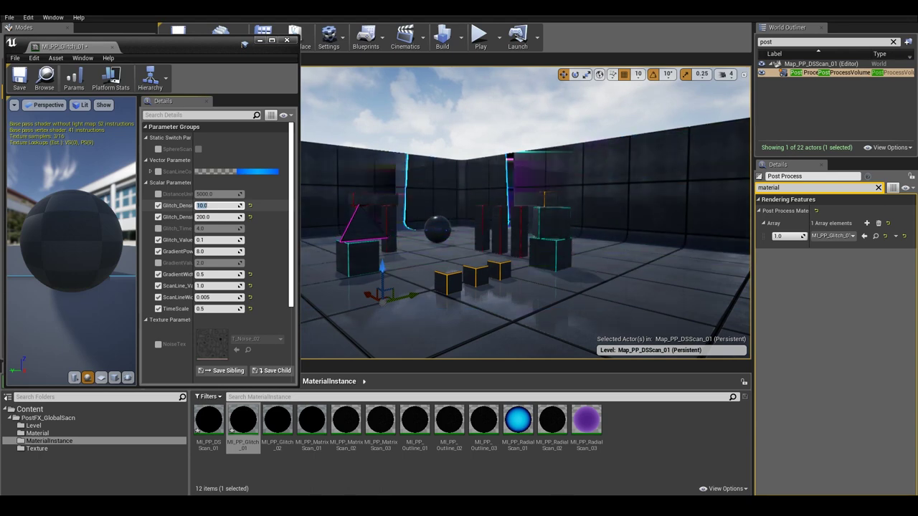
text(200)
key(Return)
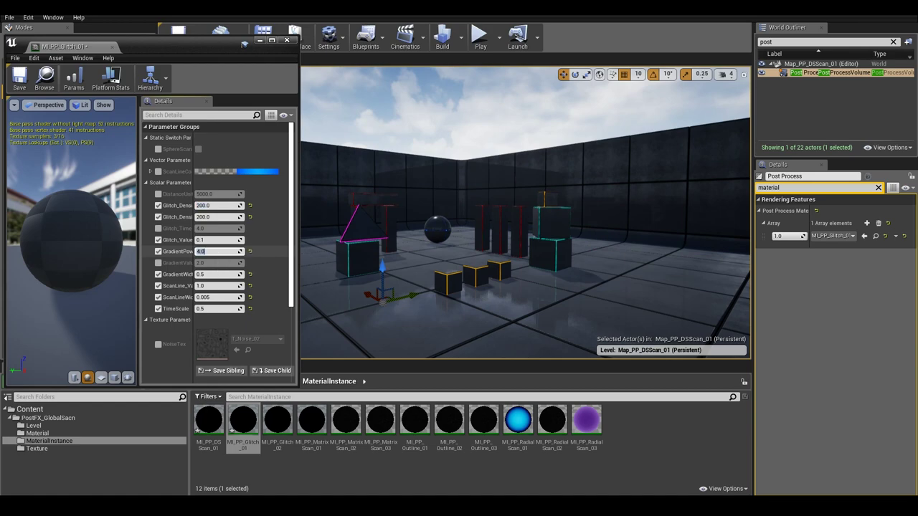
click(215, 251)
text(1)
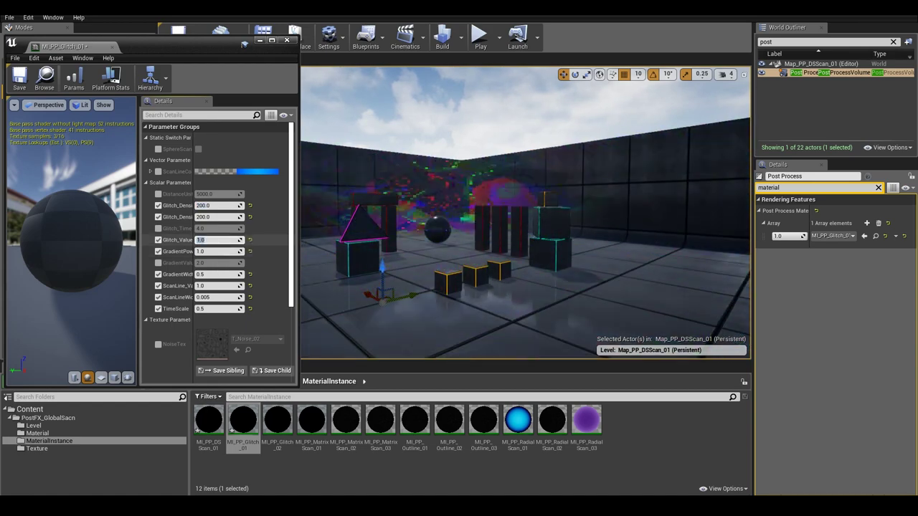
click(215, 251)
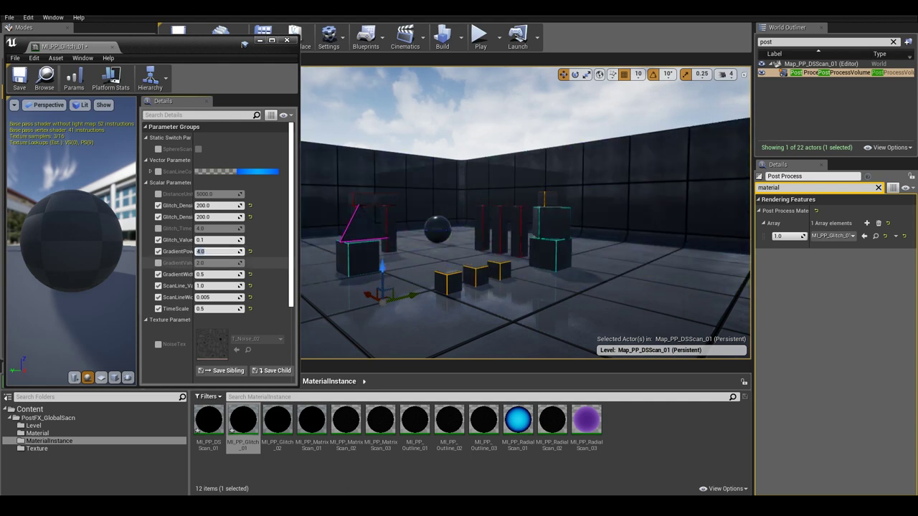
text(0.1)
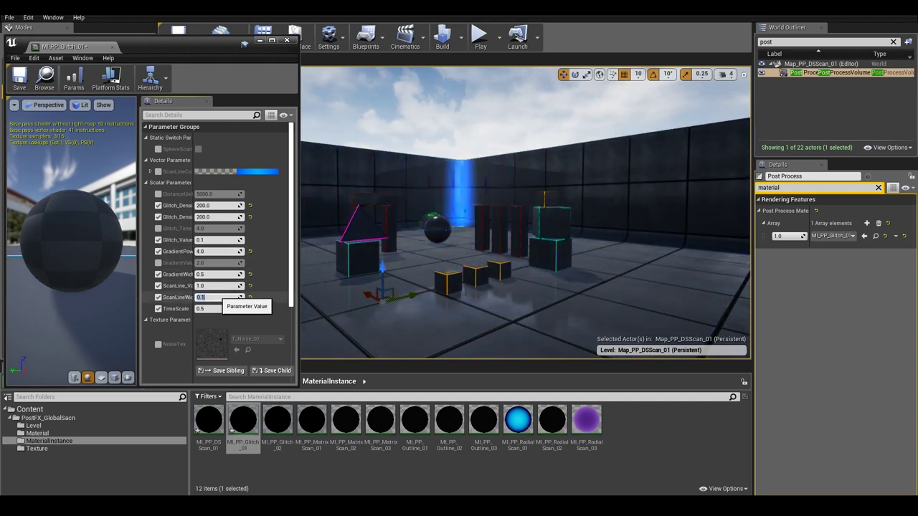
text(.005)
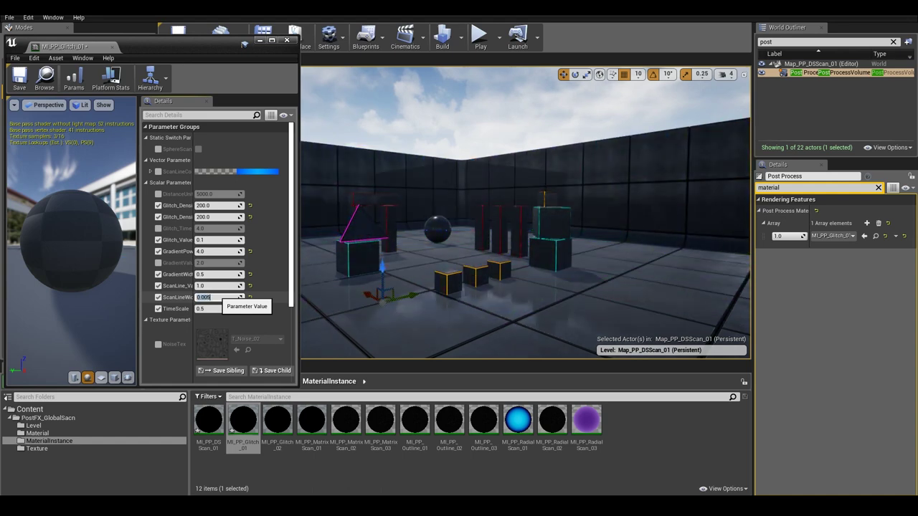
Switch the volume to MI_PP_Glitch_02 and briefly inspect it in its editor
click(277, 421)
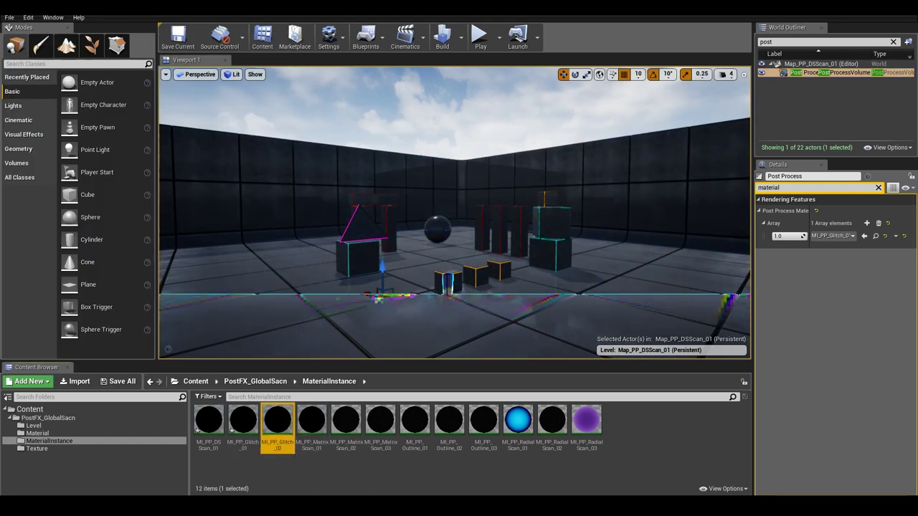
click(863, 236)
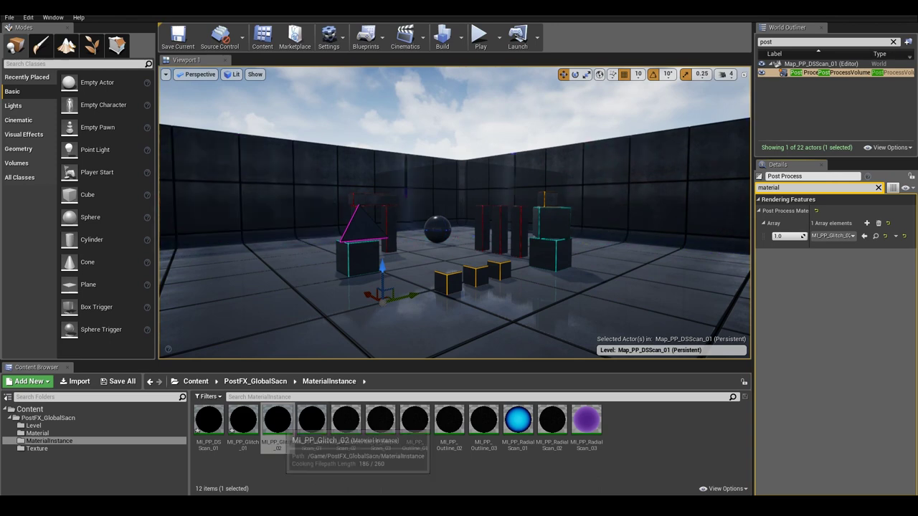
double_click(278, 421)
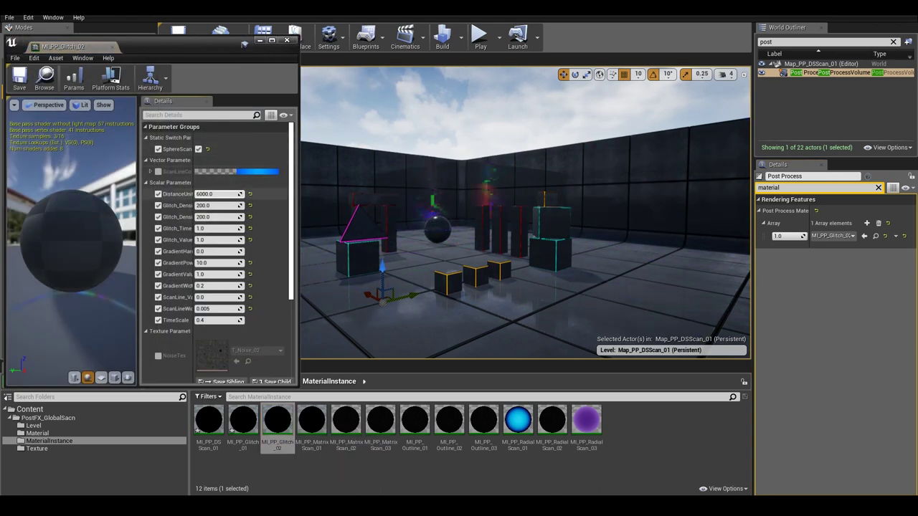
click(286, 39)
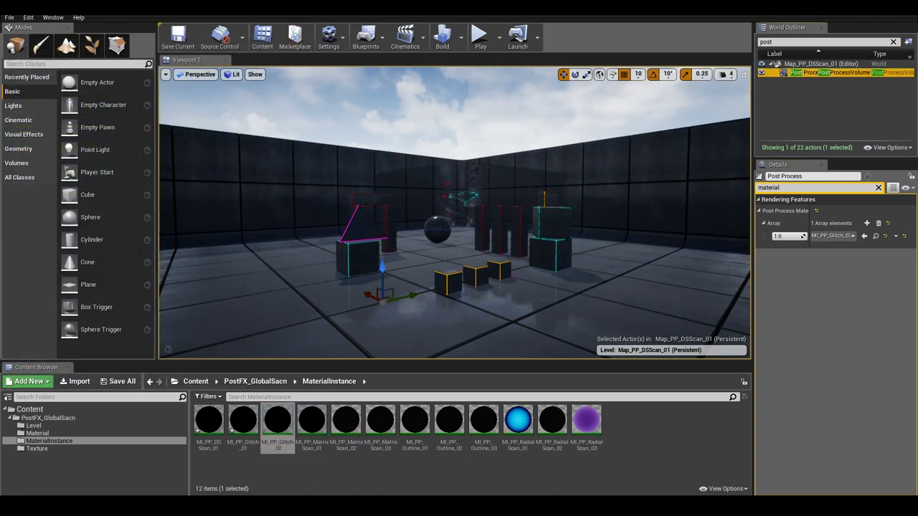
click(312, 422)
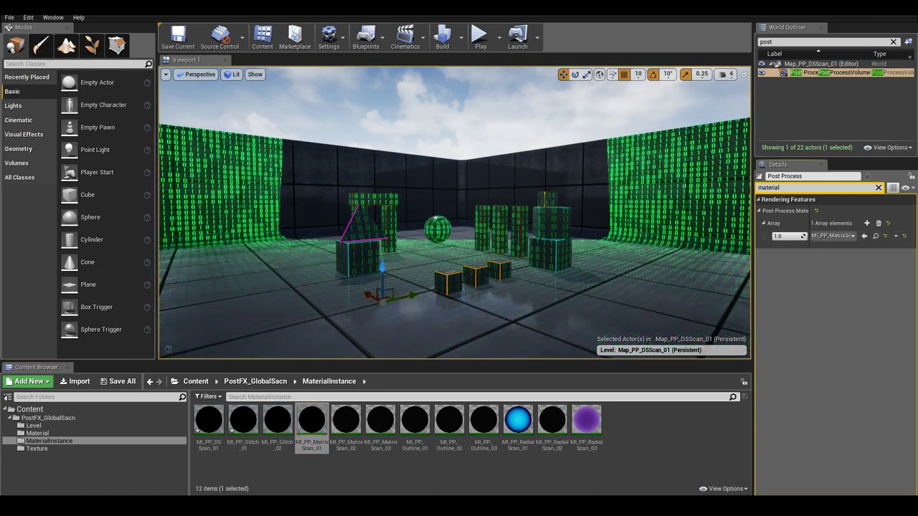
Open MI_PP_MatrixScan_01, set TexDensity to 30 and enable TimeScale at 0.5
double_click(312, 422)
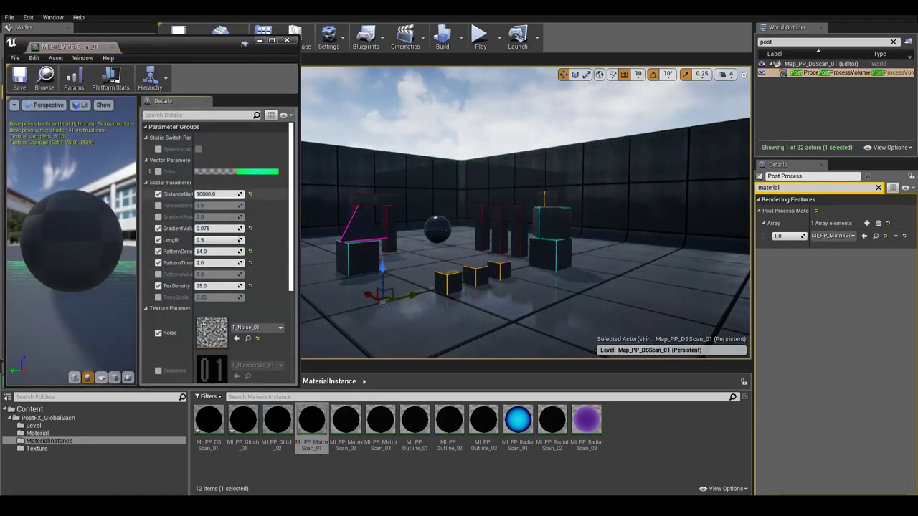
click(215, 285)
text(50)
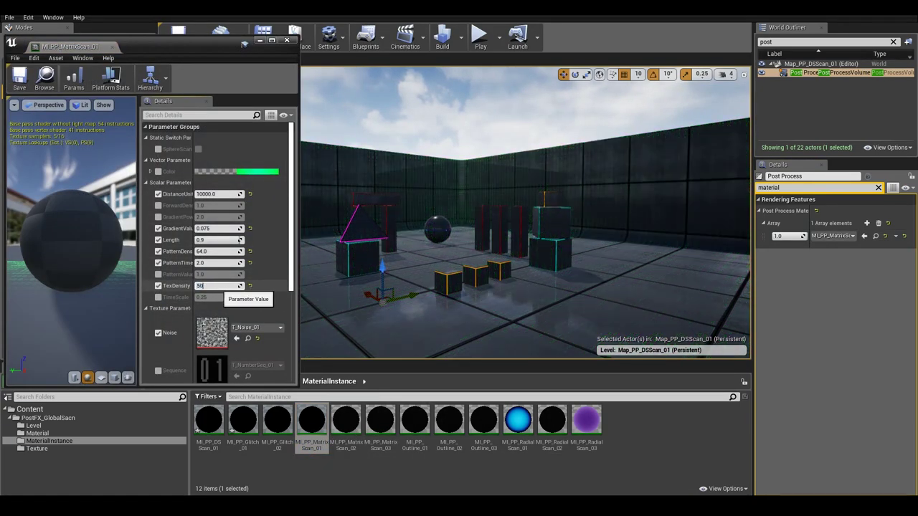
key(Return)
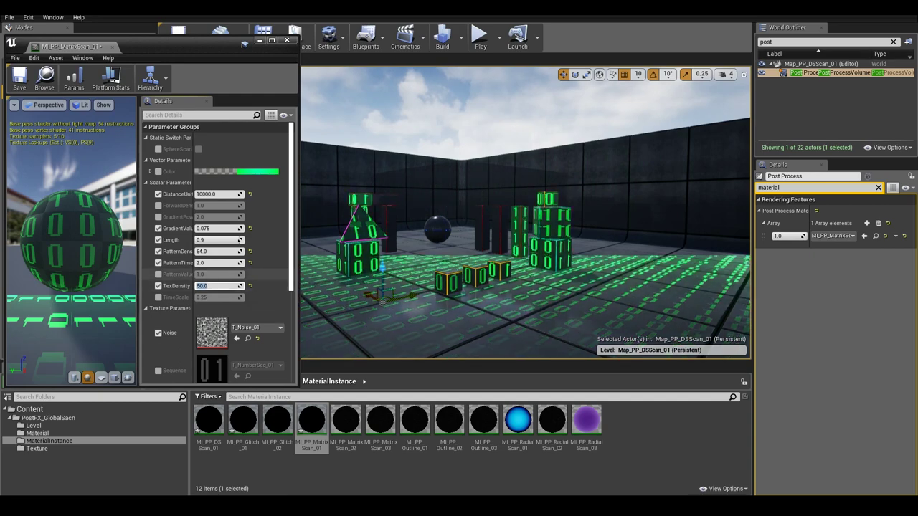
text(30)
key(Return)
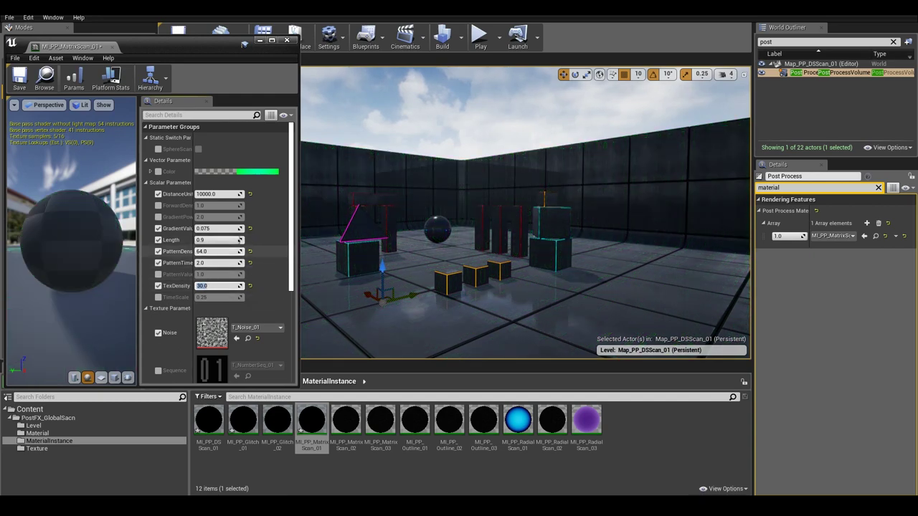
click(157, 297)
click(215, 297)
text(0.5)
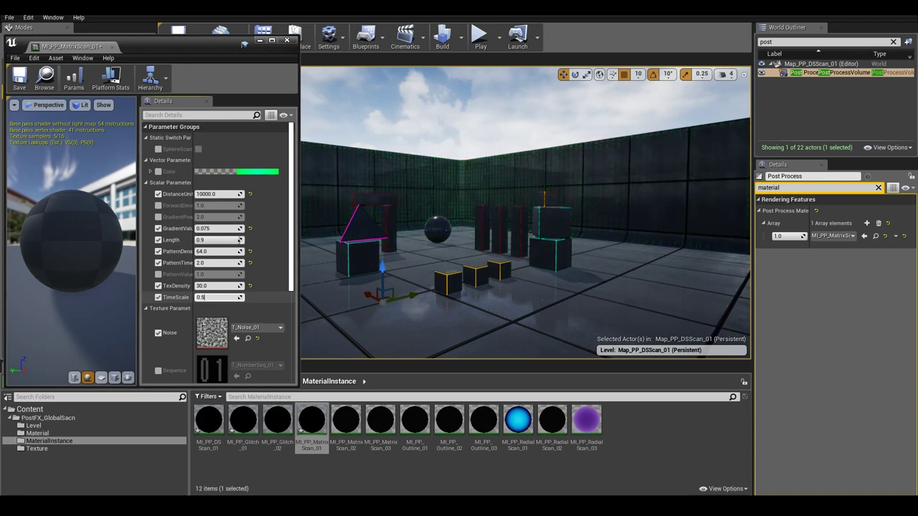
Set GradientValue 0.1, Length 1.0 and PatternTime 10, then close the editor
click(215, 240)
text(0.2)
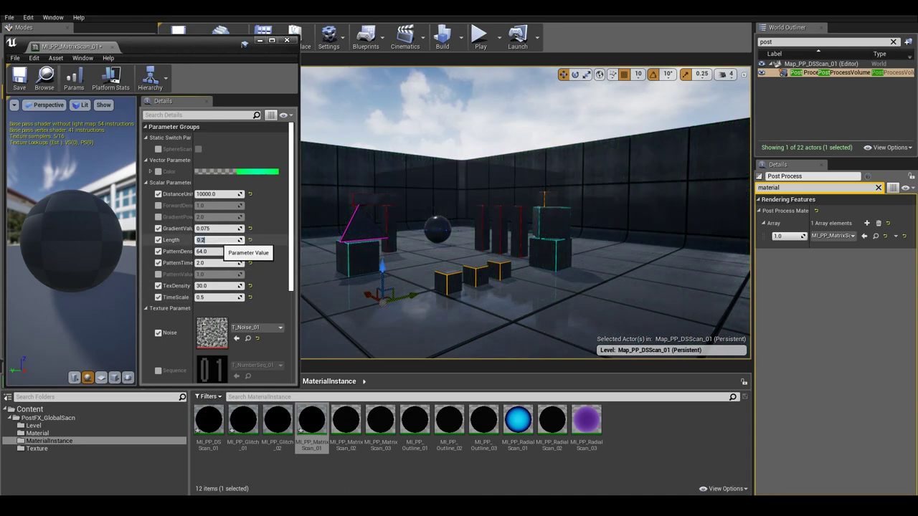
text(.5)
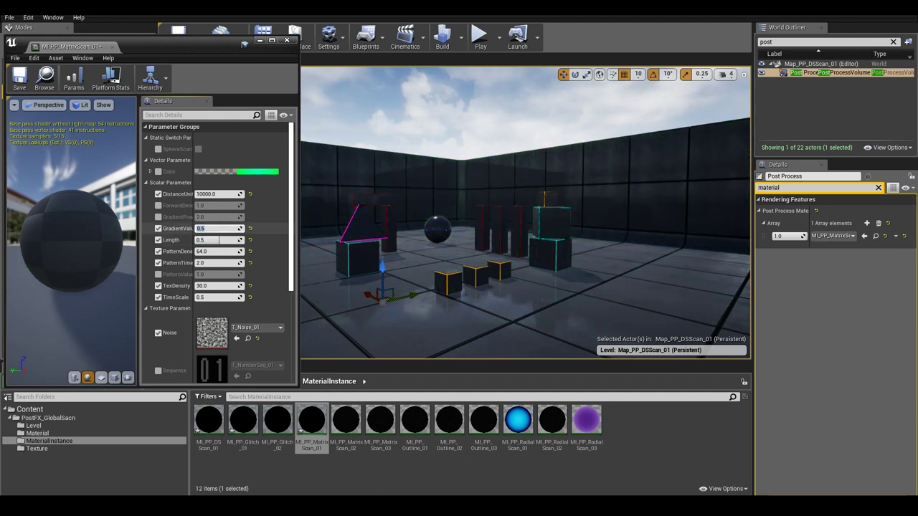
key(Return)
click(218, 263)
text(10)
key(Return)
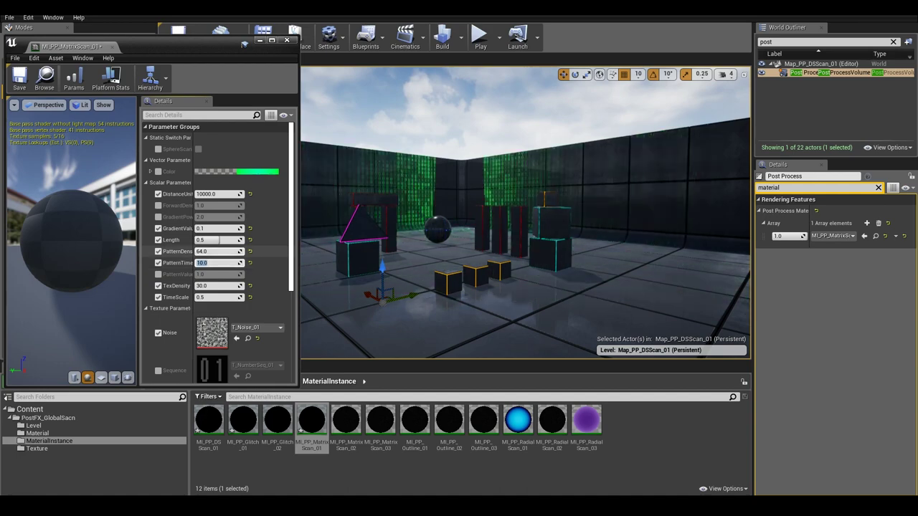
text(1)
key(Return)
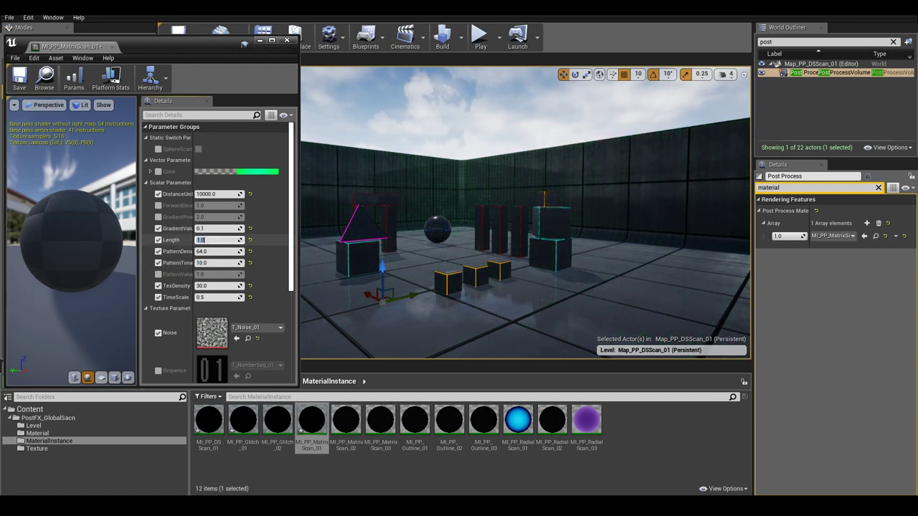
click(211, 262)
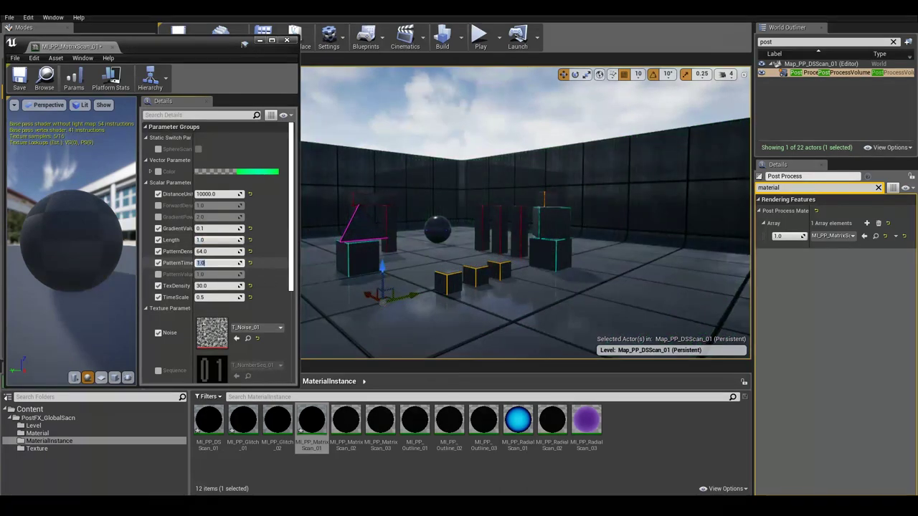
click(261, 40)
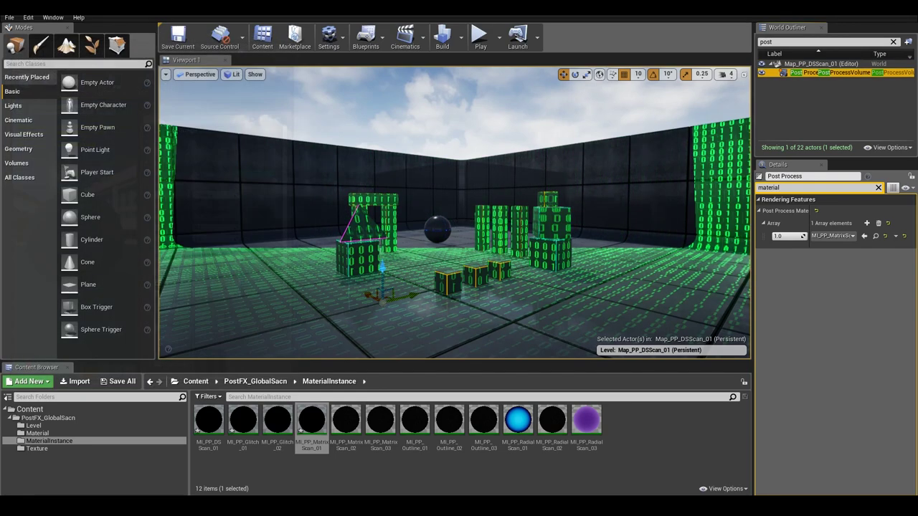
Assign MI_PP_MatrixScan_02 to the volume and preview it in its editor
click(345, 423)
click(864, 236)
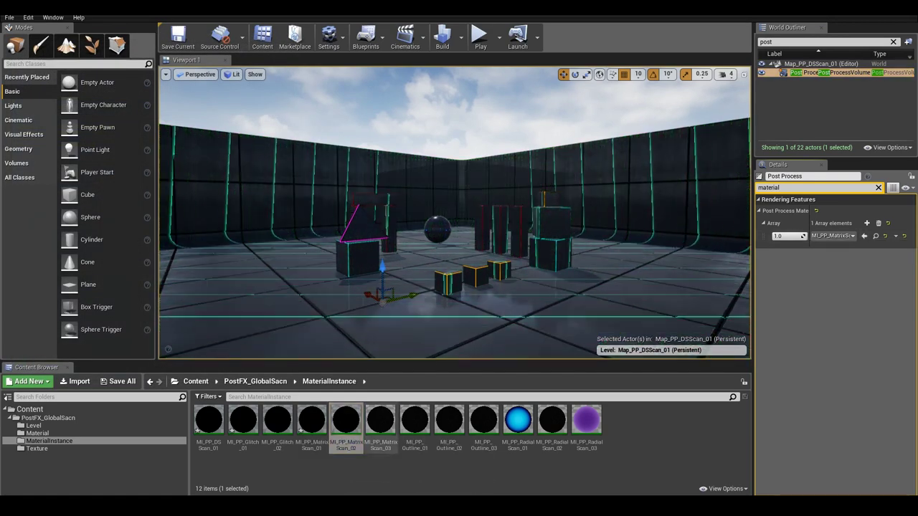
double_click(345, 423)
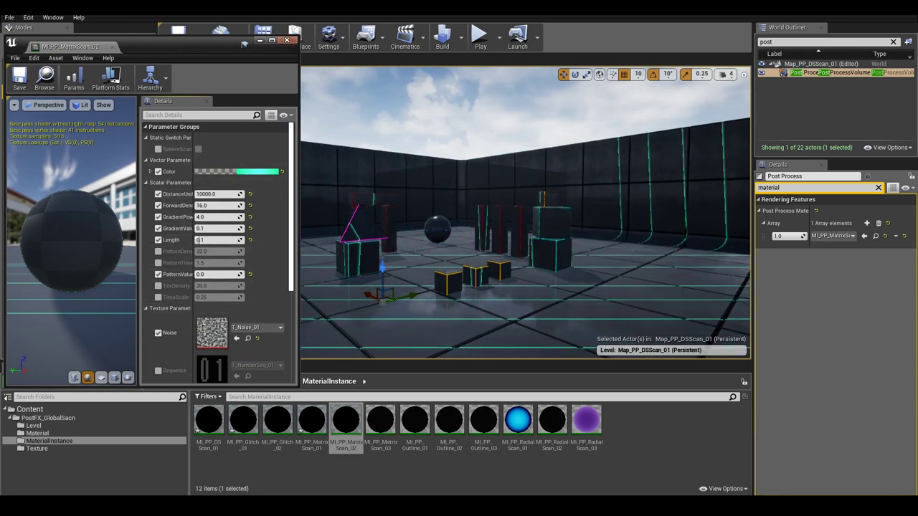
click(286, 40)
Select MI_PP_MatrixScan_03 and preview it in its editor before closing it
click(380, 423)
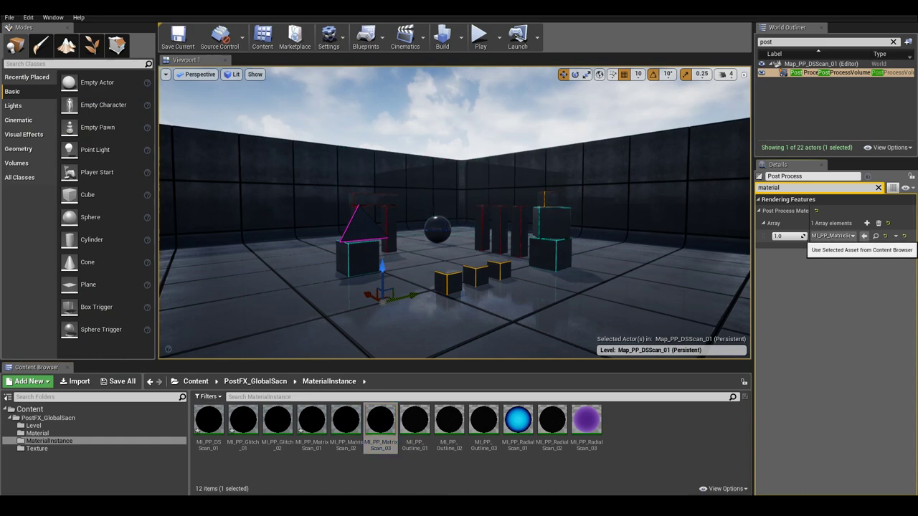
double_click(380, 423)
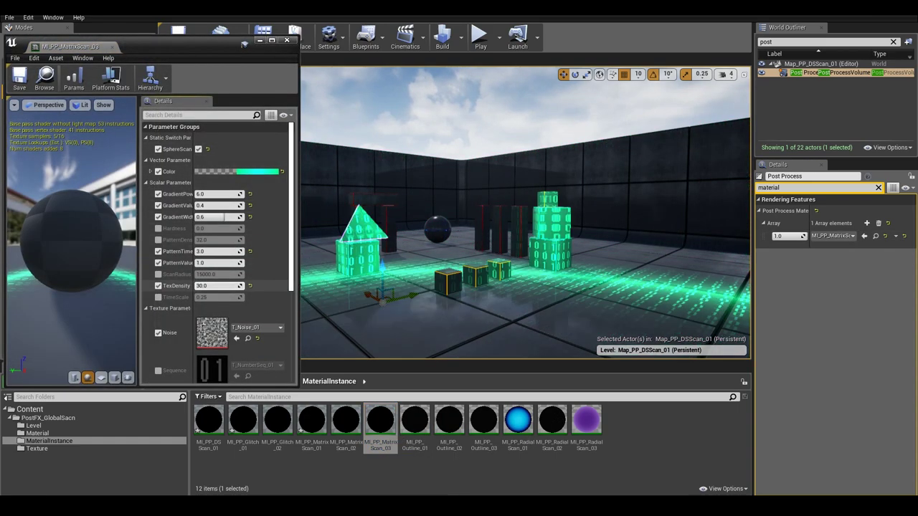
click(287, 40)
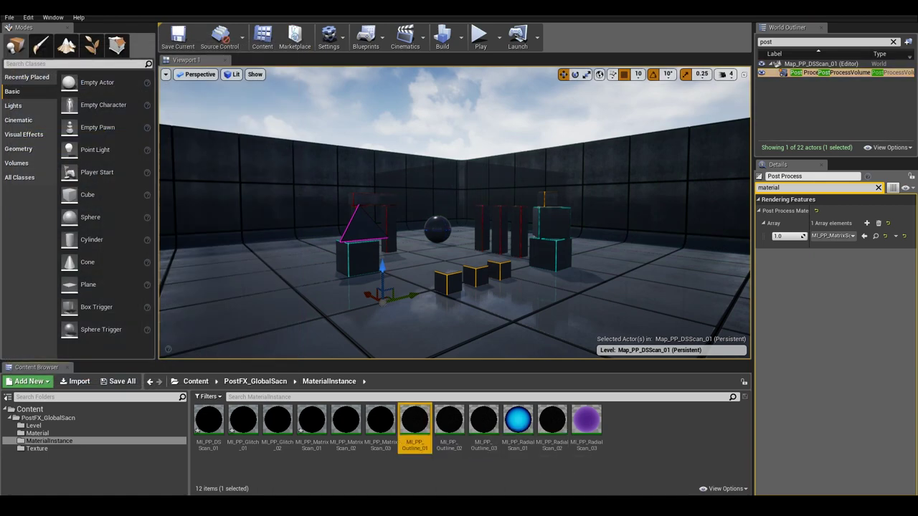
Assign MI_PP_Outline_01 to the volume and set GradientPow 8 and GradientValue 0.25
click(863, 235)
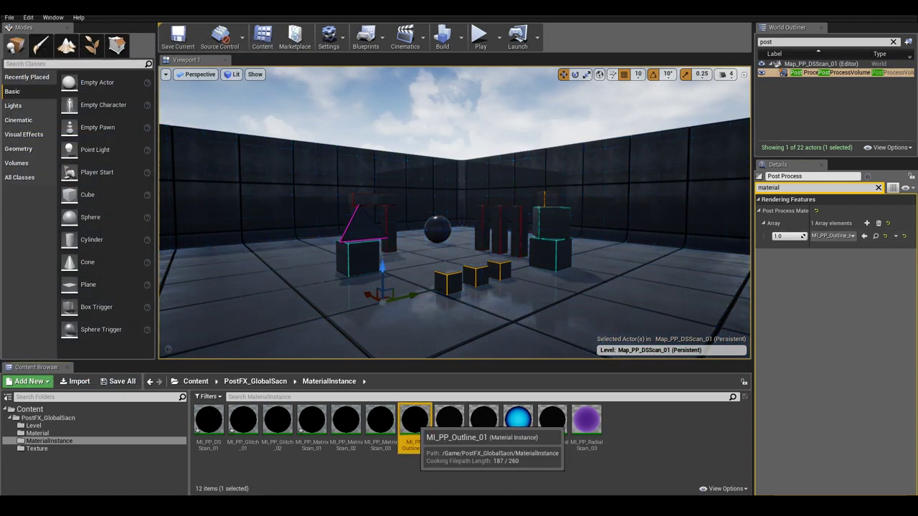
double_click(414, 422)
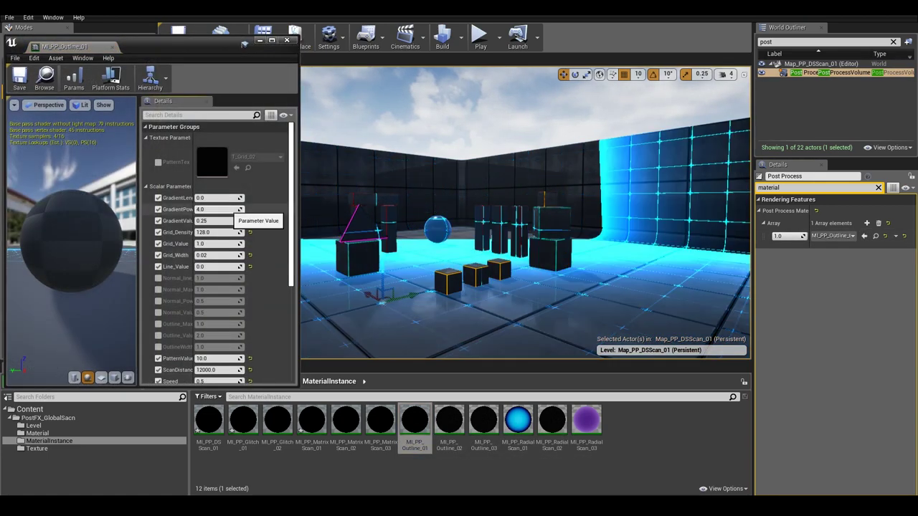
text(1)
key(Return)
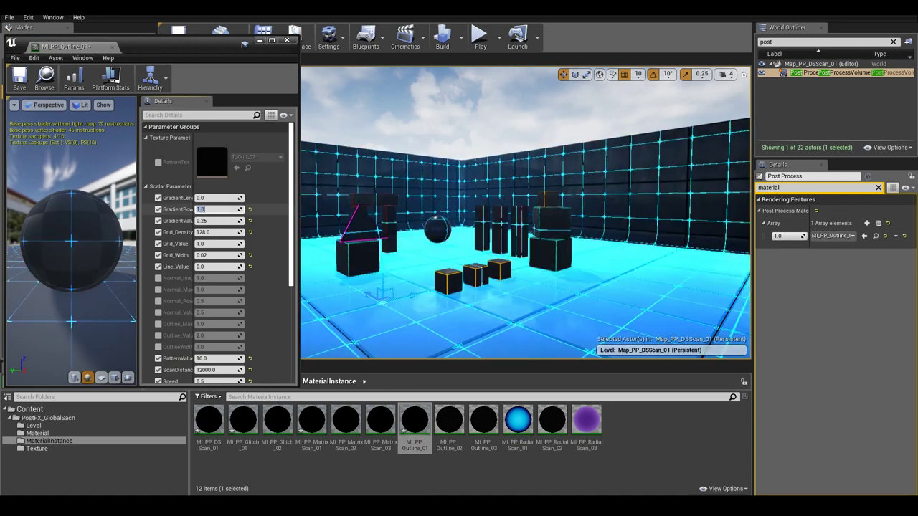
text(8)
key(Return)
text(4)
key(Return)
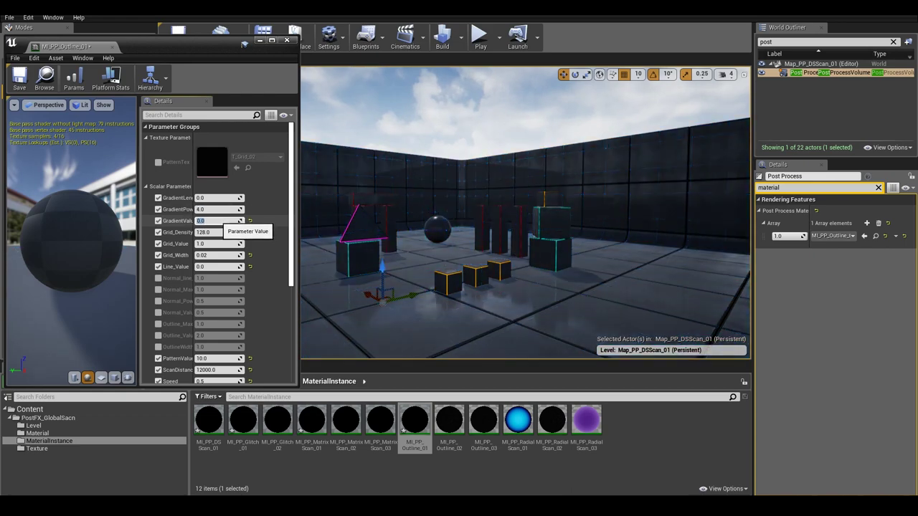
text(5)
key(Return)
Set Grid_Density to 256 and Grid_Value to 1.0, then close the editor
click(215, 217)
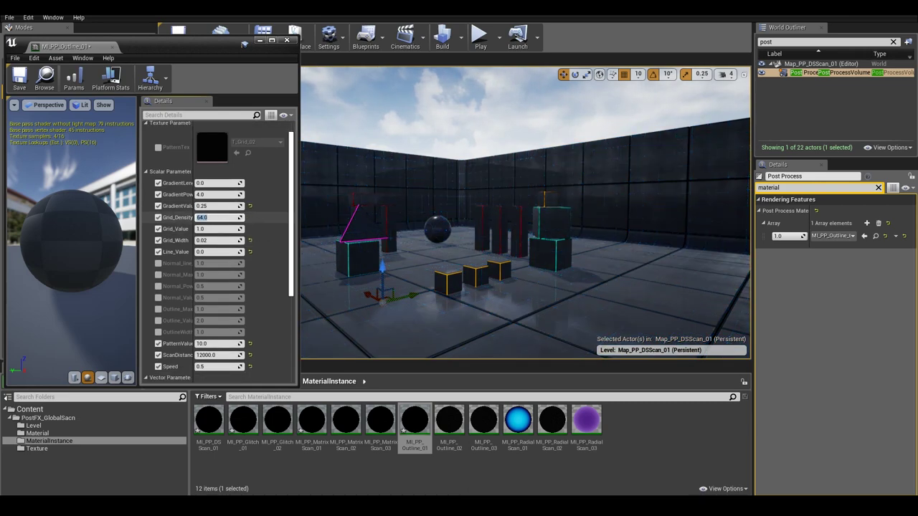
text(56)
key(Return)
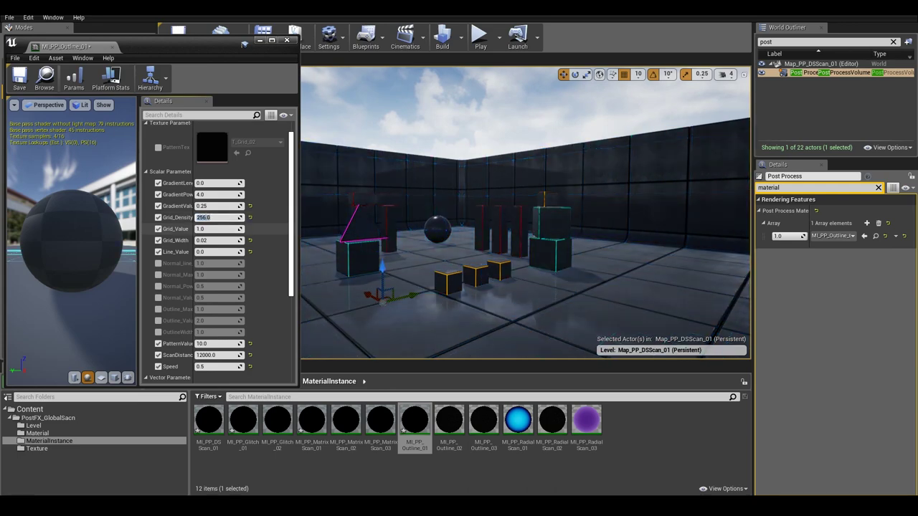
scroll(219, 251, down, 1)
click(215, 197)
text(.1)
key(Return)
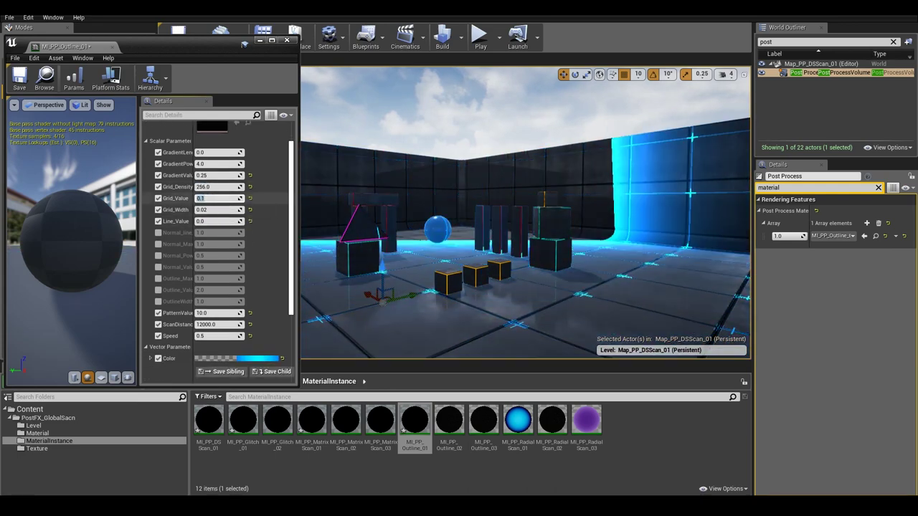
key(Return)
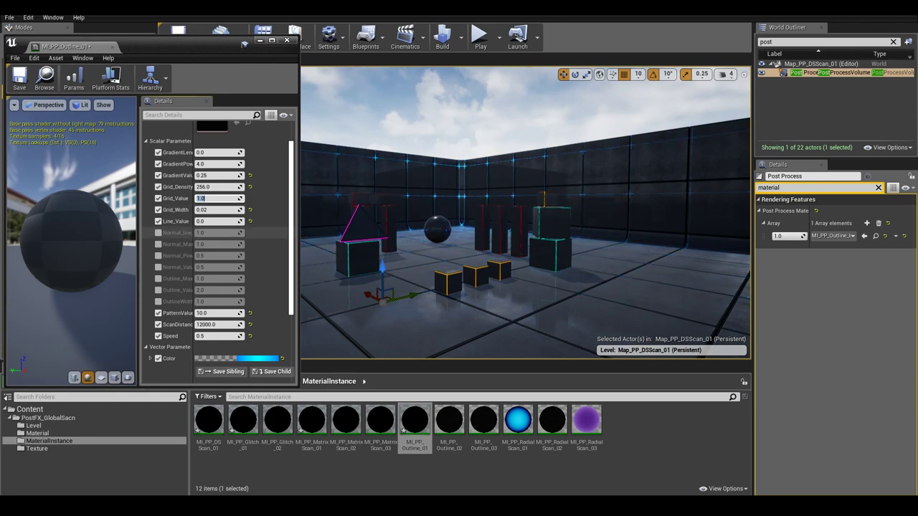
scroll(215, 316, down, 1)
text(1)
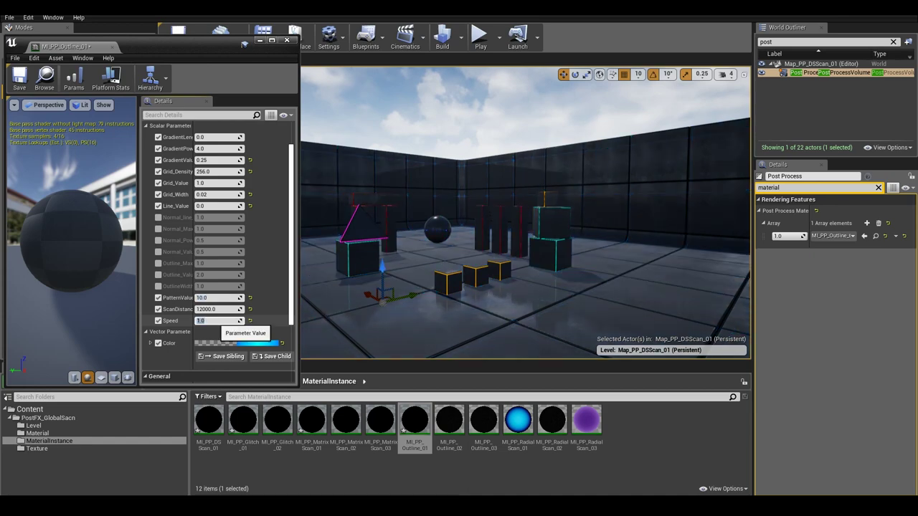
click(287, 40)
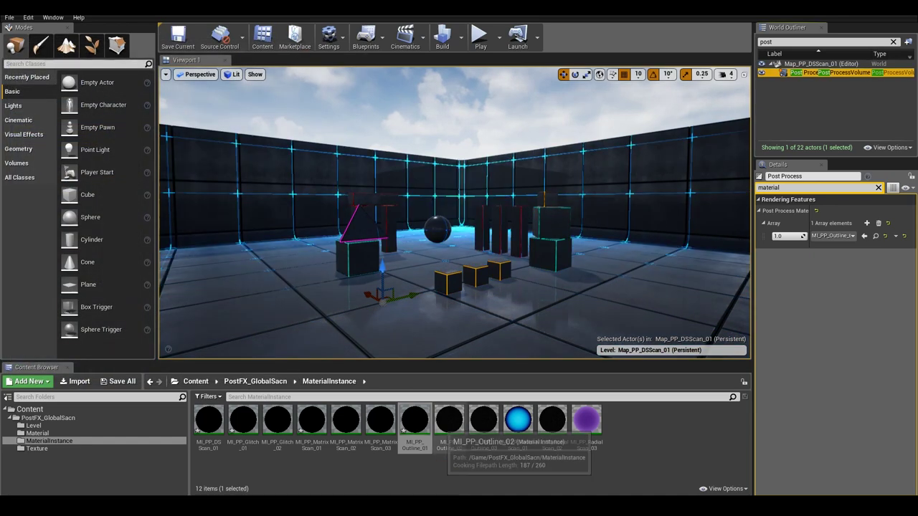
Assign MI_PP_Outline_02 to the volume and preview it in its editor
click(449, 423)
click(864, 236)
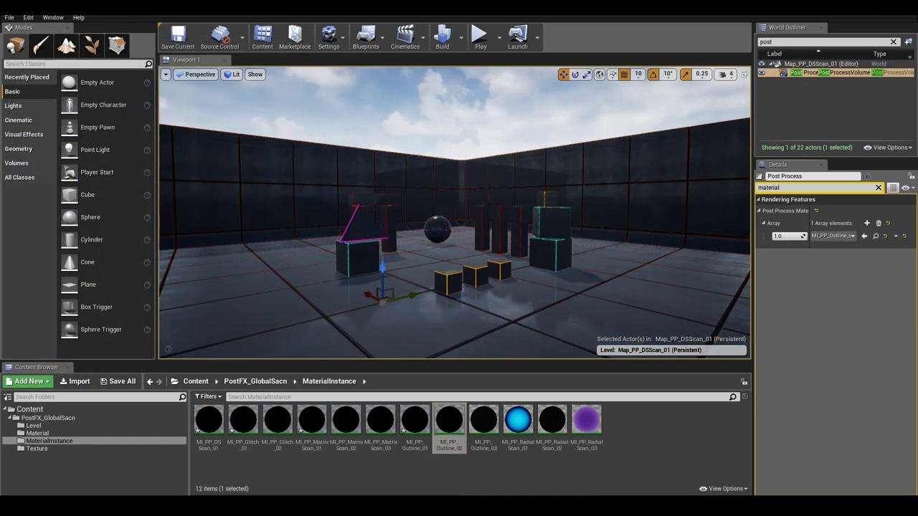
double_click(449, 423)
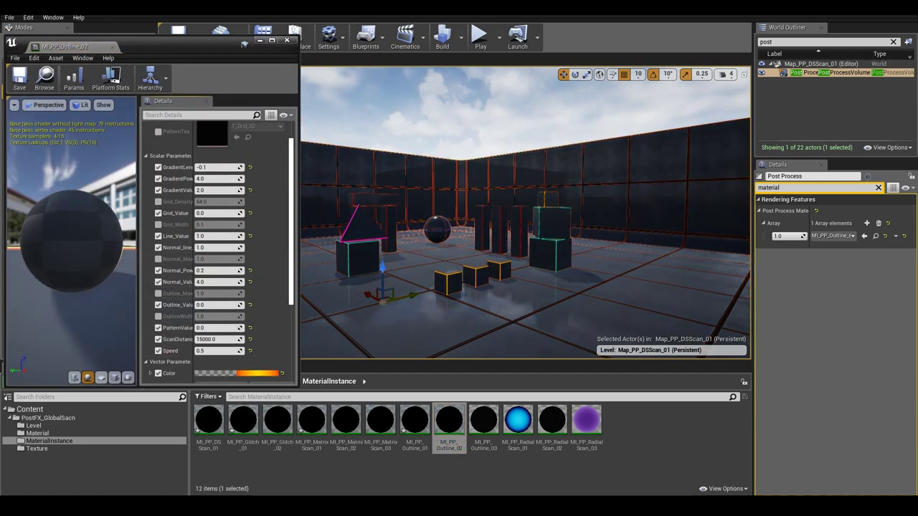
click(287, 39)
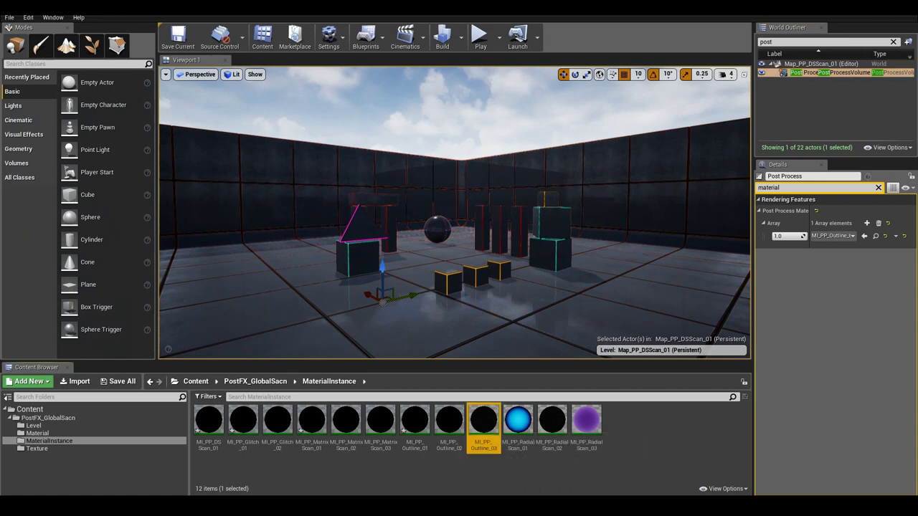
Assign MI_PP_Outline_03, test Normal_Value 50 then reset to 0, and apply MI_PP_RadialScan_01
click(864, 236)
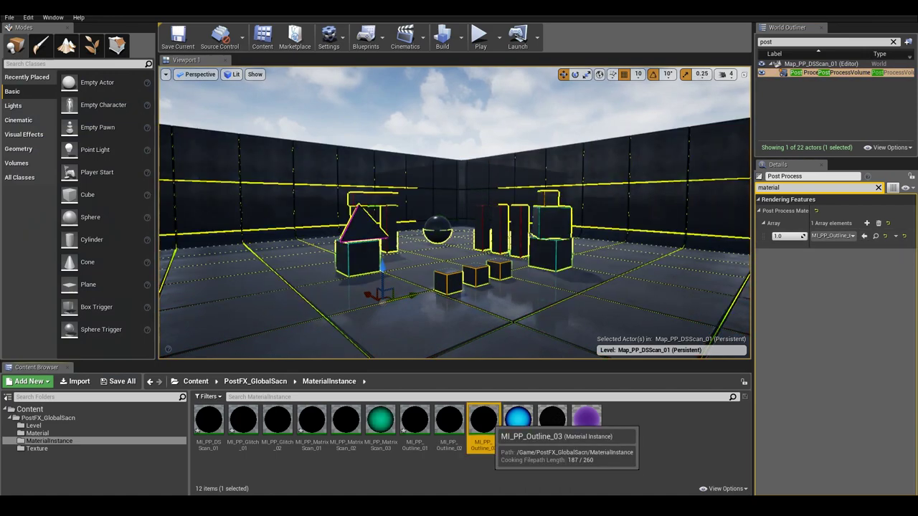
double_click(483, 421)
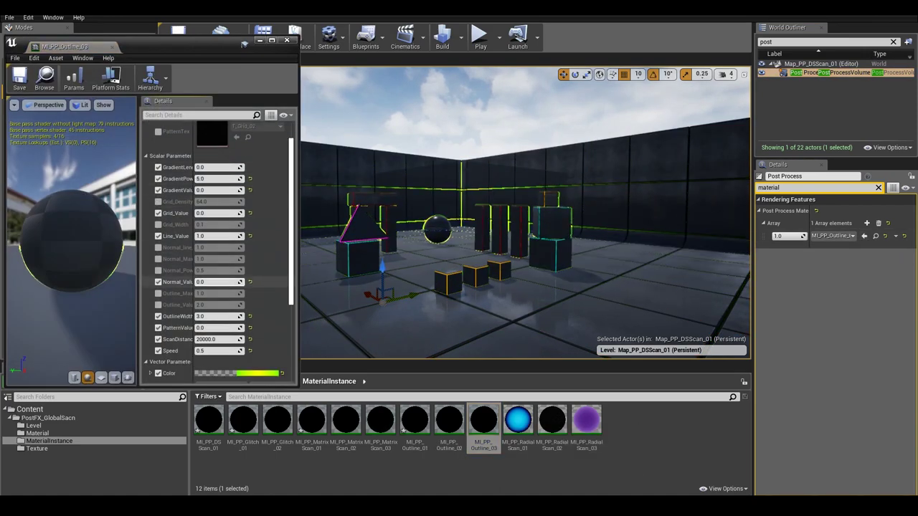
click(202, 282)
text(10)
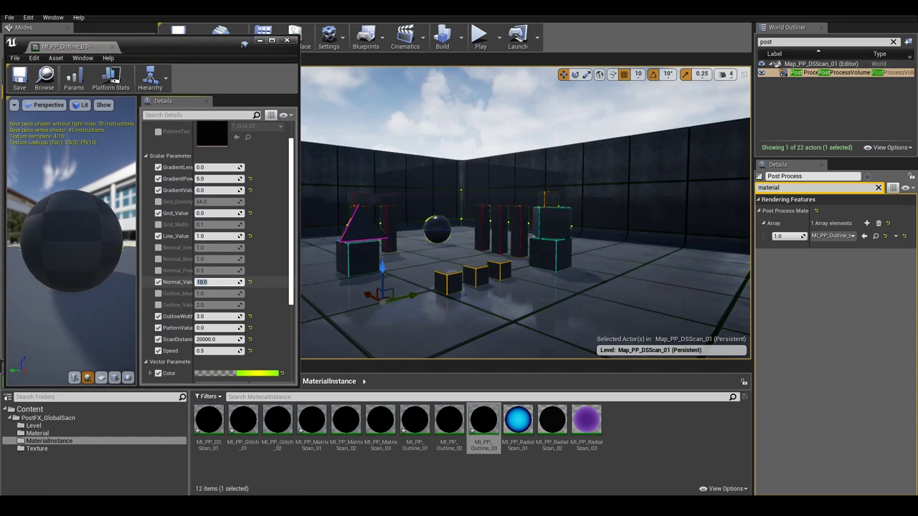
text(50)
key(Return)
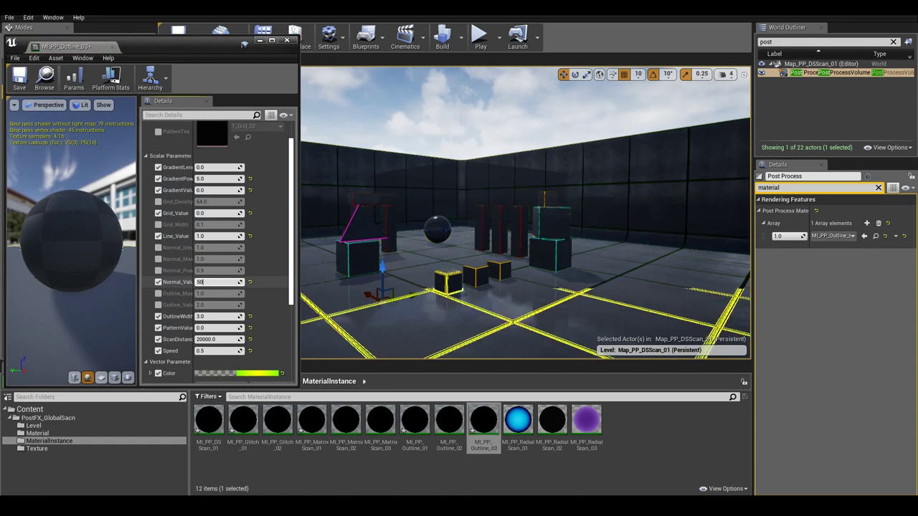
text(0)
key(Return)
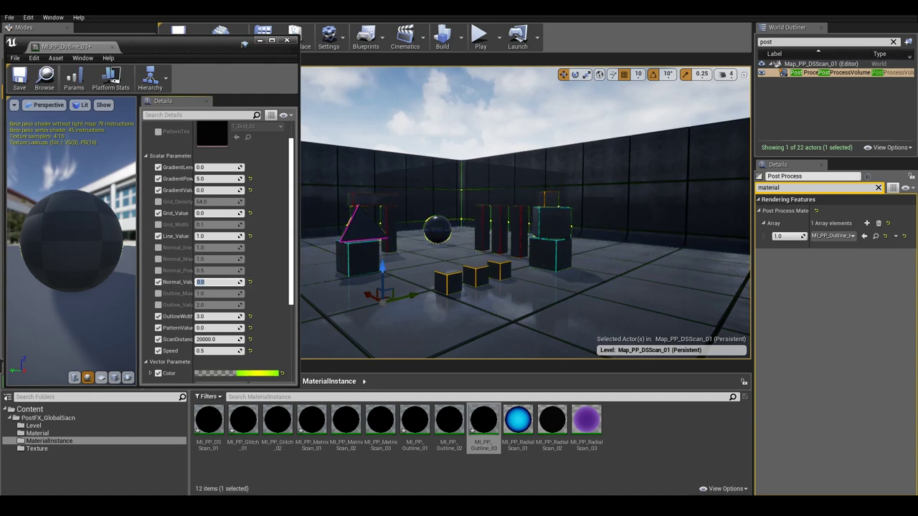
click(286, 40)
click(517, 423)
click(864, 236)
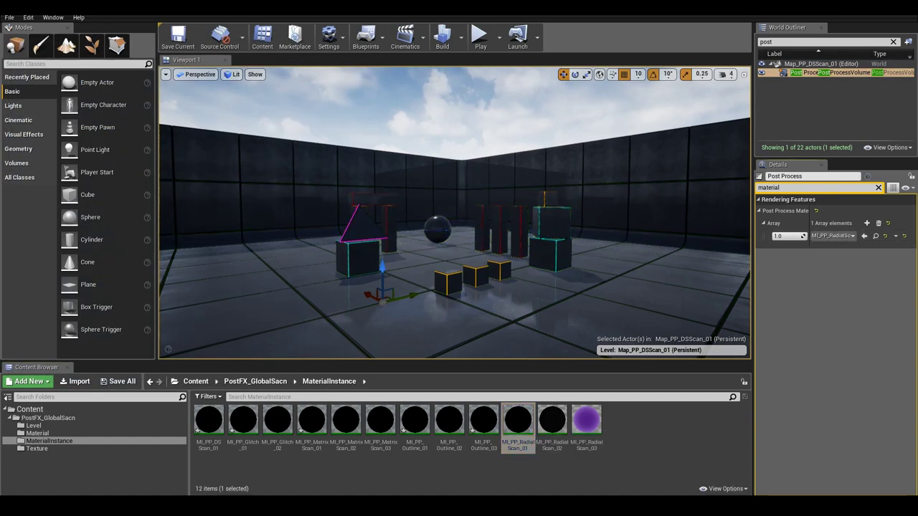
Open MI_PP_RadialScan_01 and settle GradientPower at 8 after trying 10 and 1
double_click(517, 422)
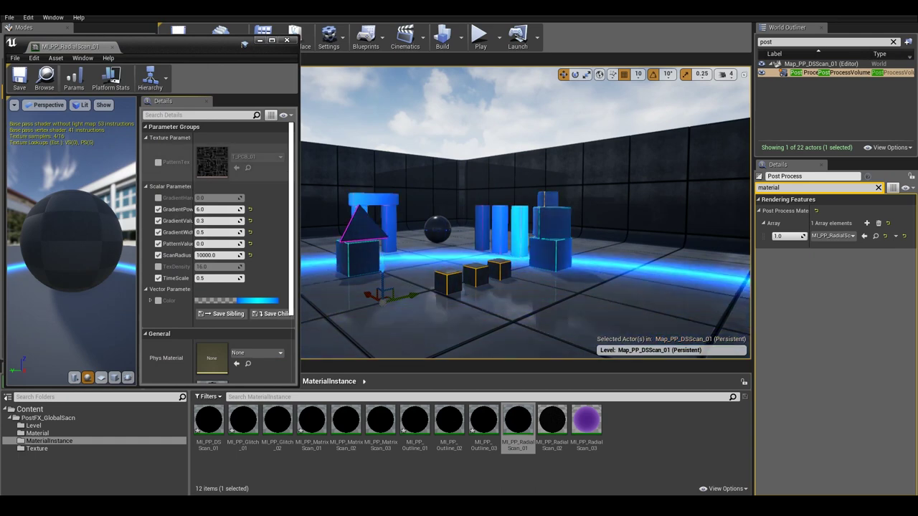
click(215, 209)
text(10)
key(Return)
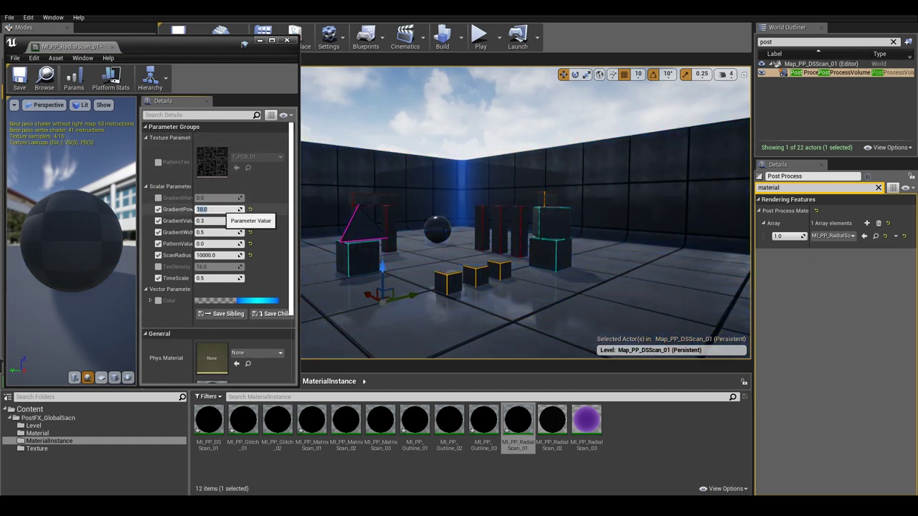
text(1)
key(Return)
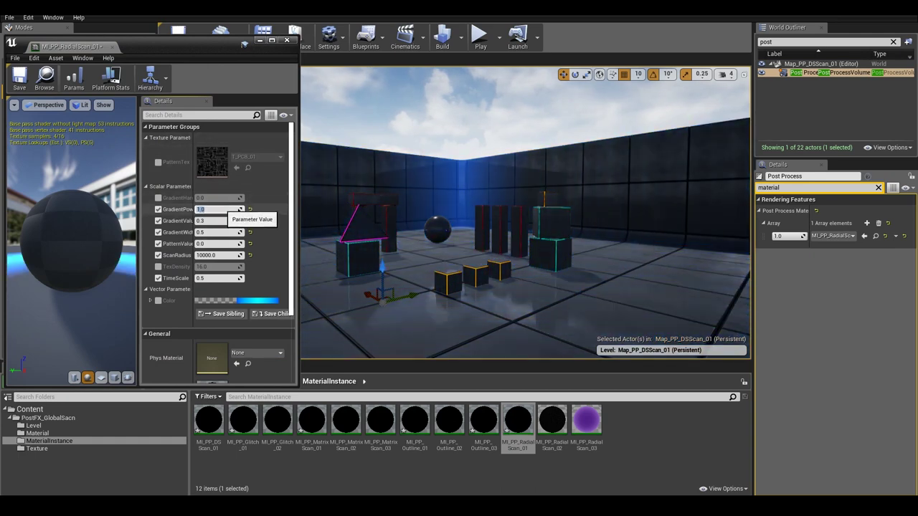
text(8)
key(Tab)
Set GradientValue 0.3, GradientWidth 0.8, PatternValue 10, and enable TexDensity at 250
text(0)
key(Return)
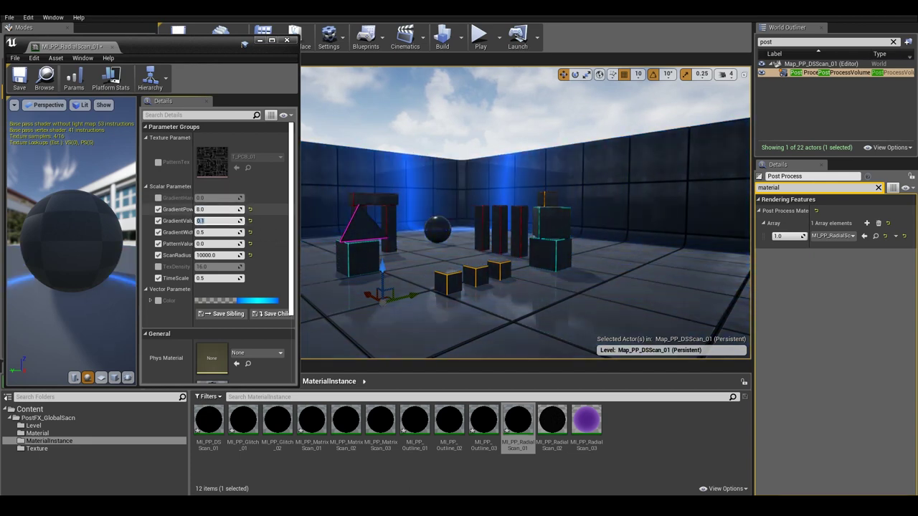
text(0.3)
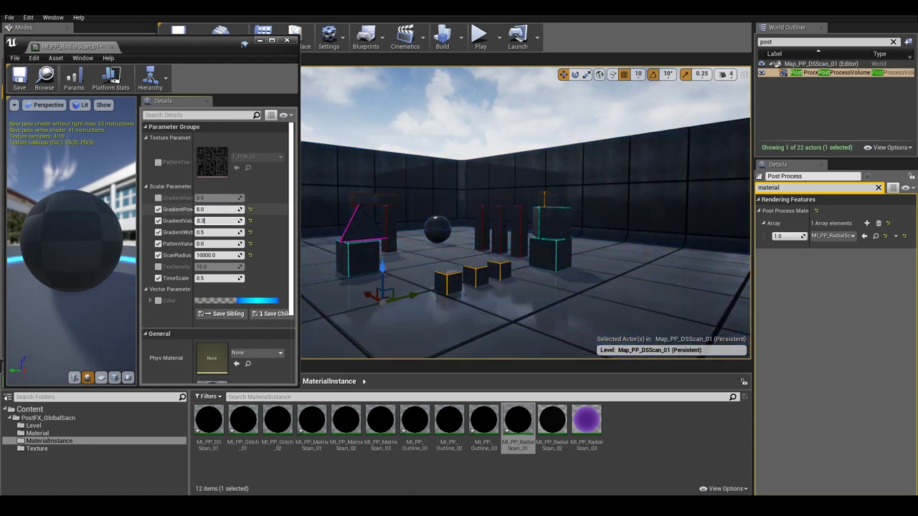
key(Tab)
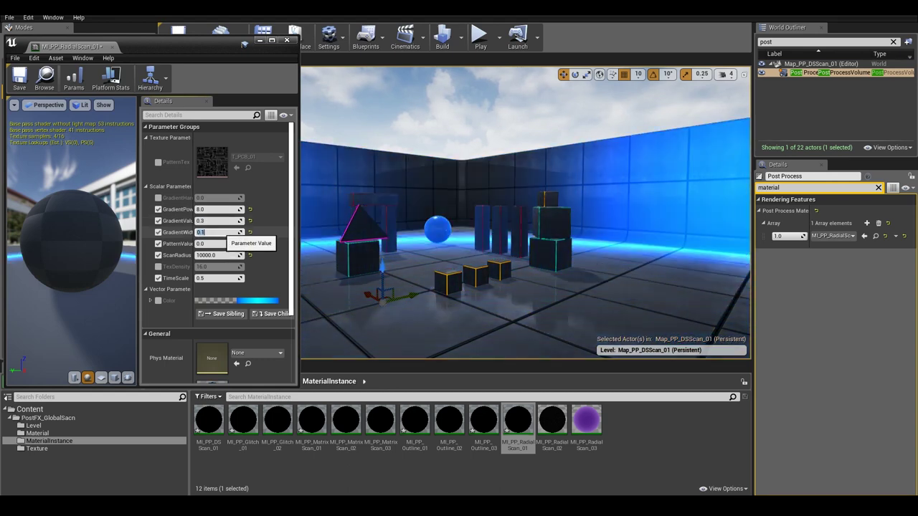
text(0.8)
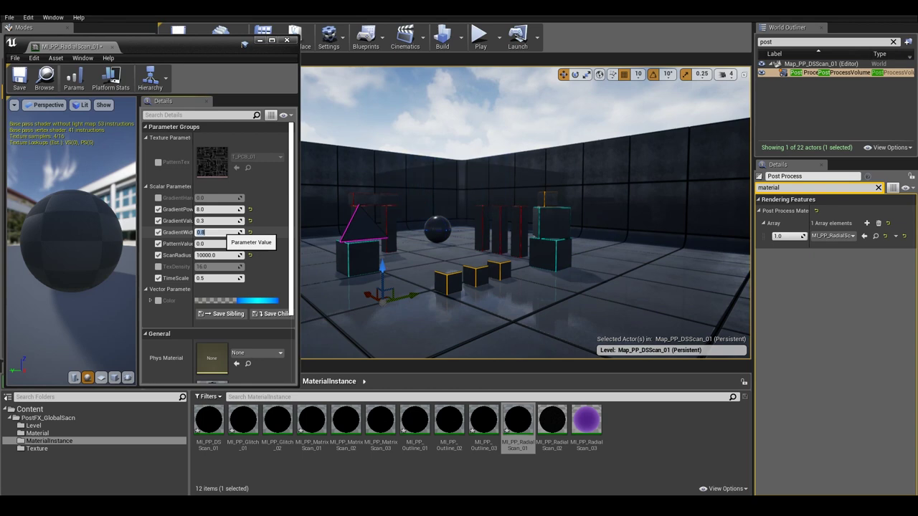
key(Return)
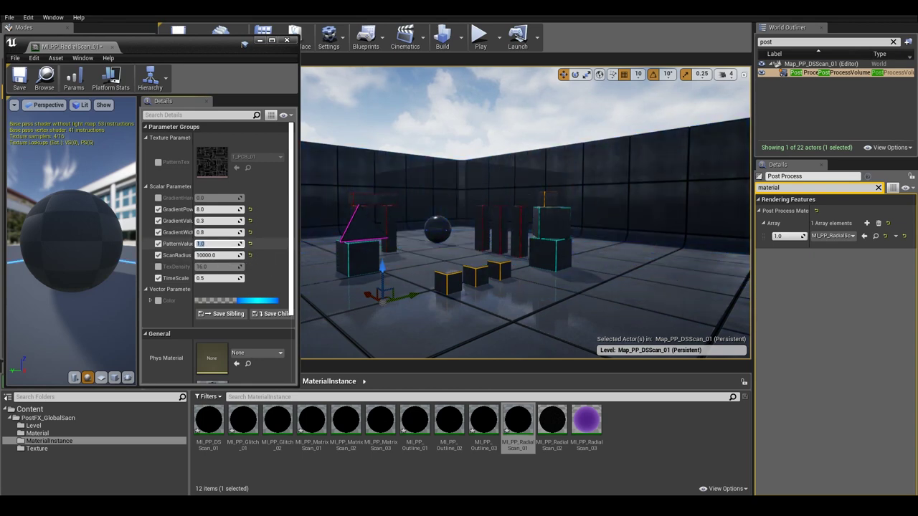
text(10)
key(Return)
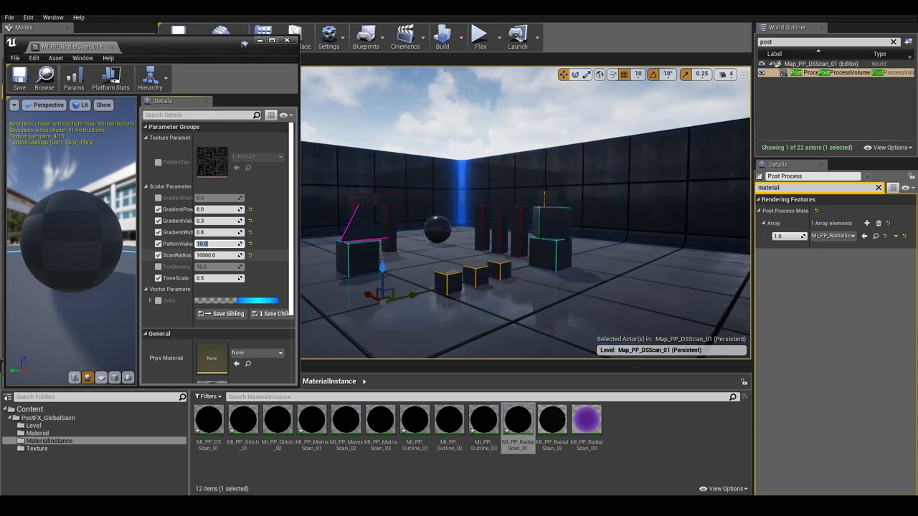
click(159, 266)
text(1)
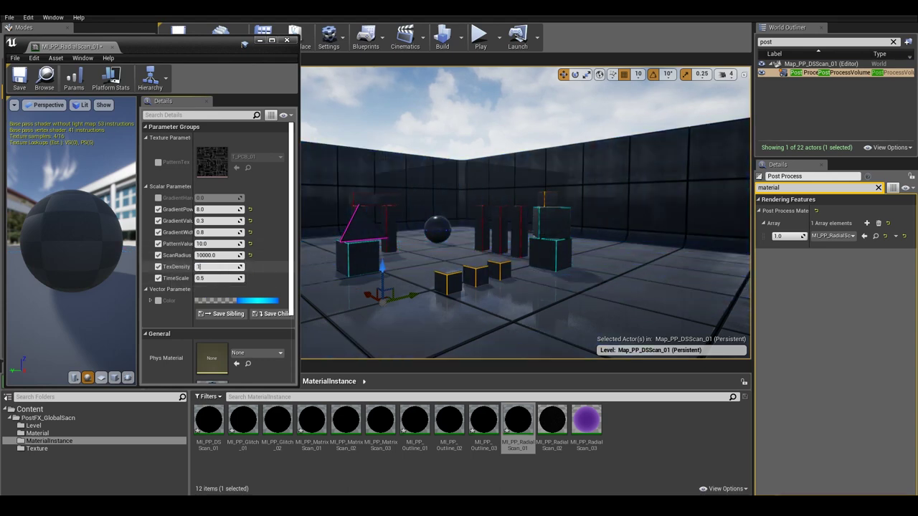
key(BackSpace)
text(2)
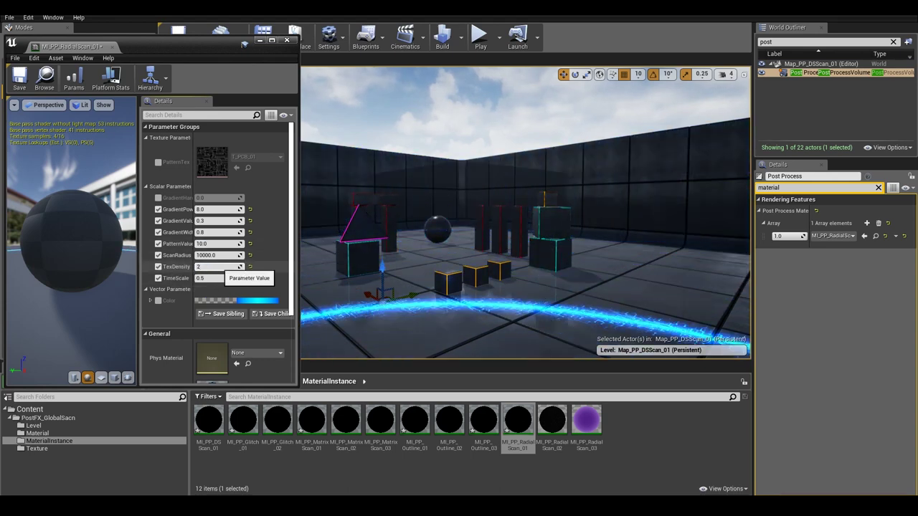
text(50)
key(Return)
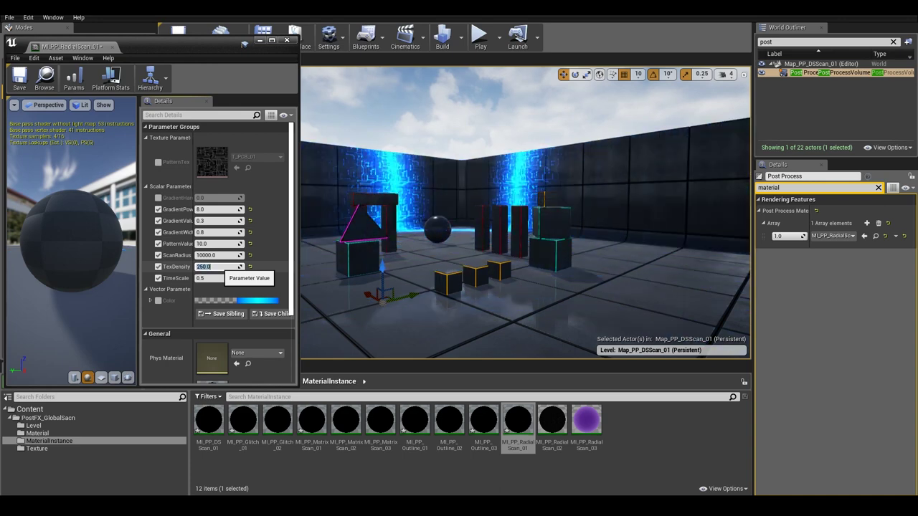
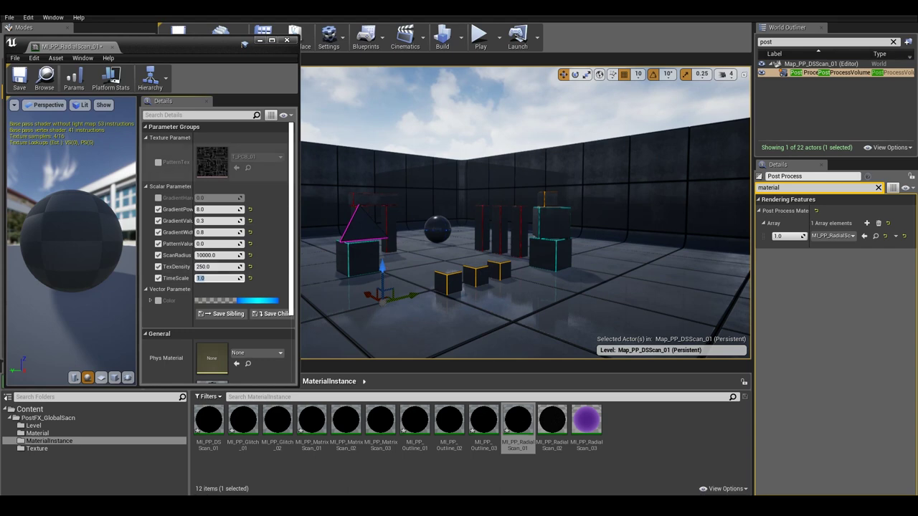
Apply MI_PP_RadialScan_02 as the post-process material and inspect its parameters
click(286, 40)
click(552, 423)
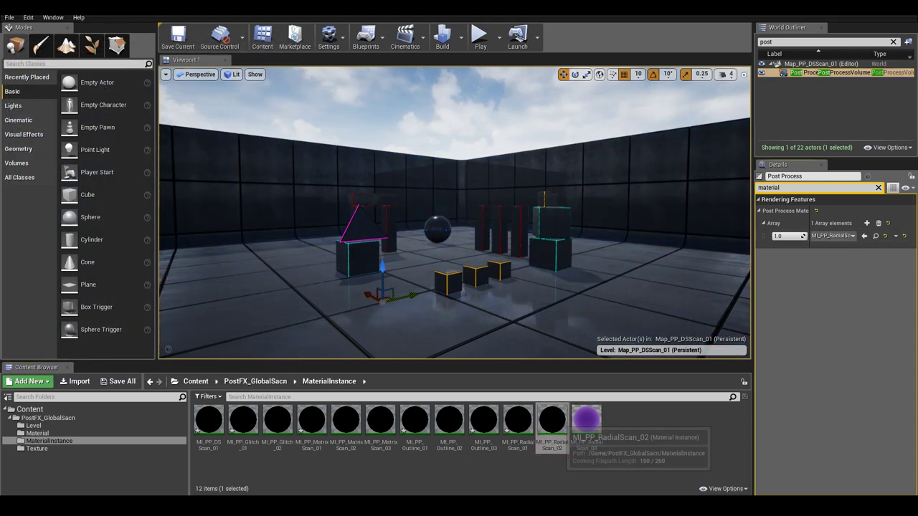
double_click(552, 422)
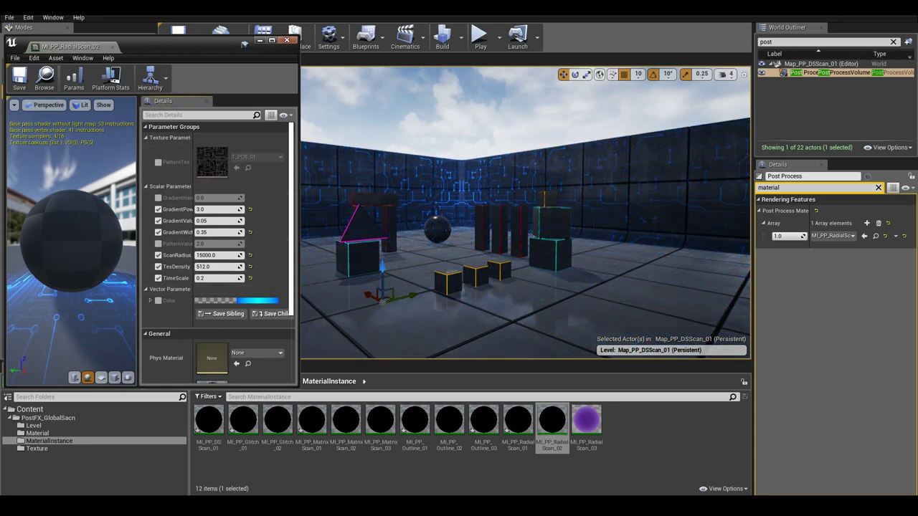
click(287, 41)
Apply MI_PP_RadialScan_03 for the purple hexagon scan and review its hexagon settings
click(586, 422)
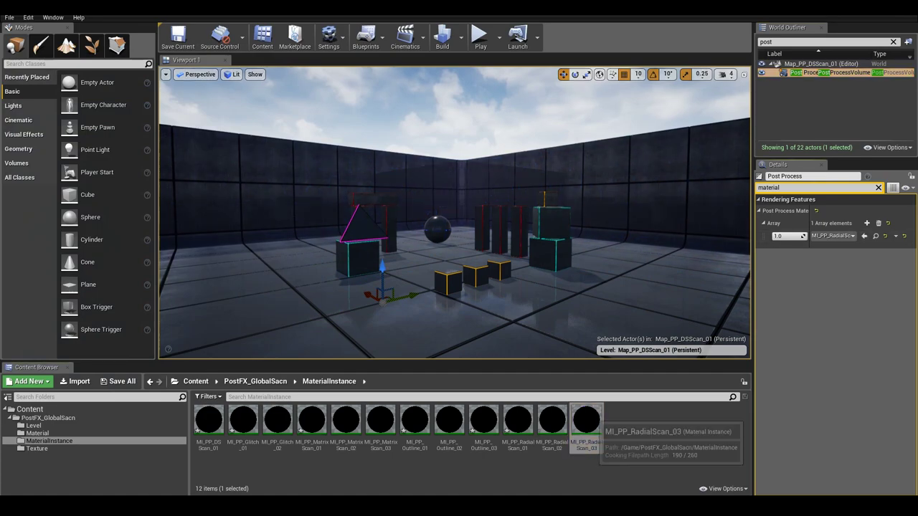
double_click(586, 421)
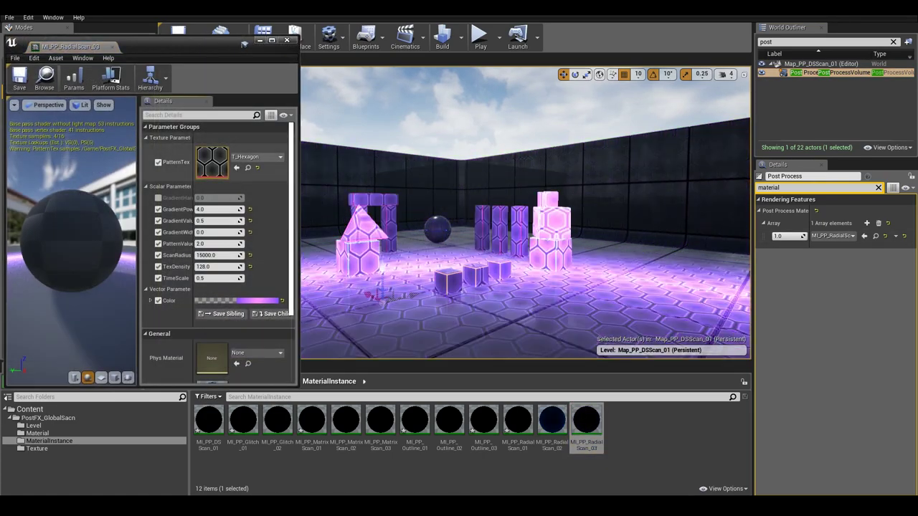
click(287, 40)
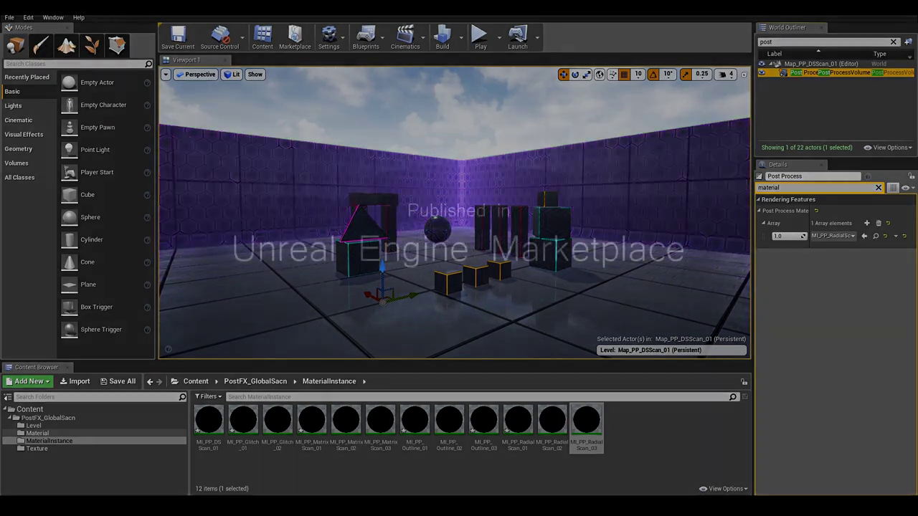